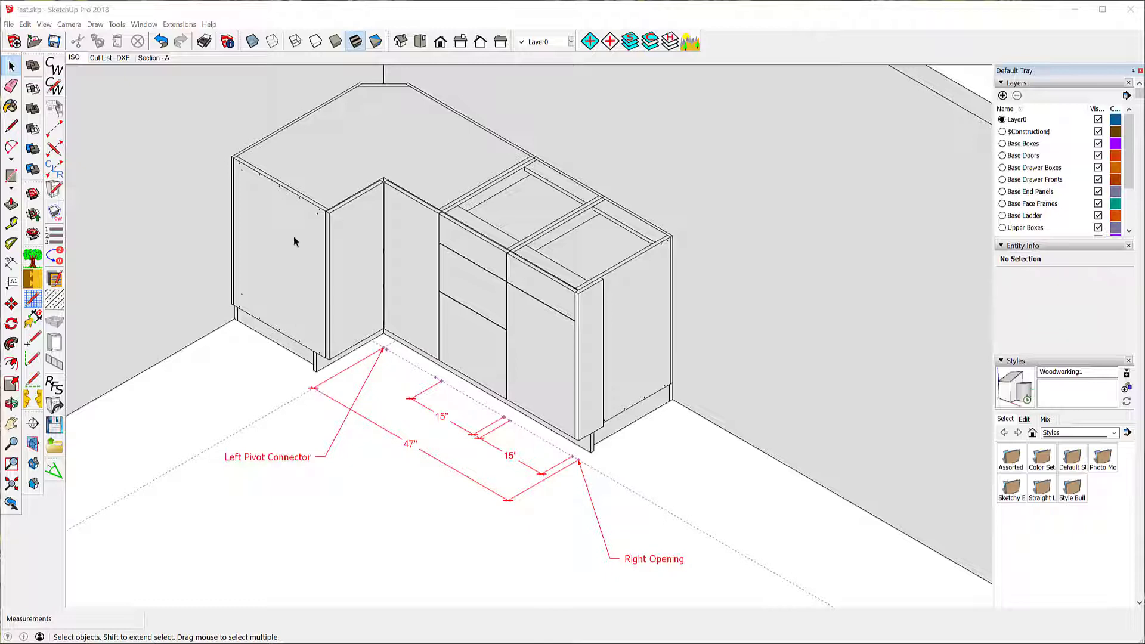
{"action": "left_click", "coordinate": [295, 386]}
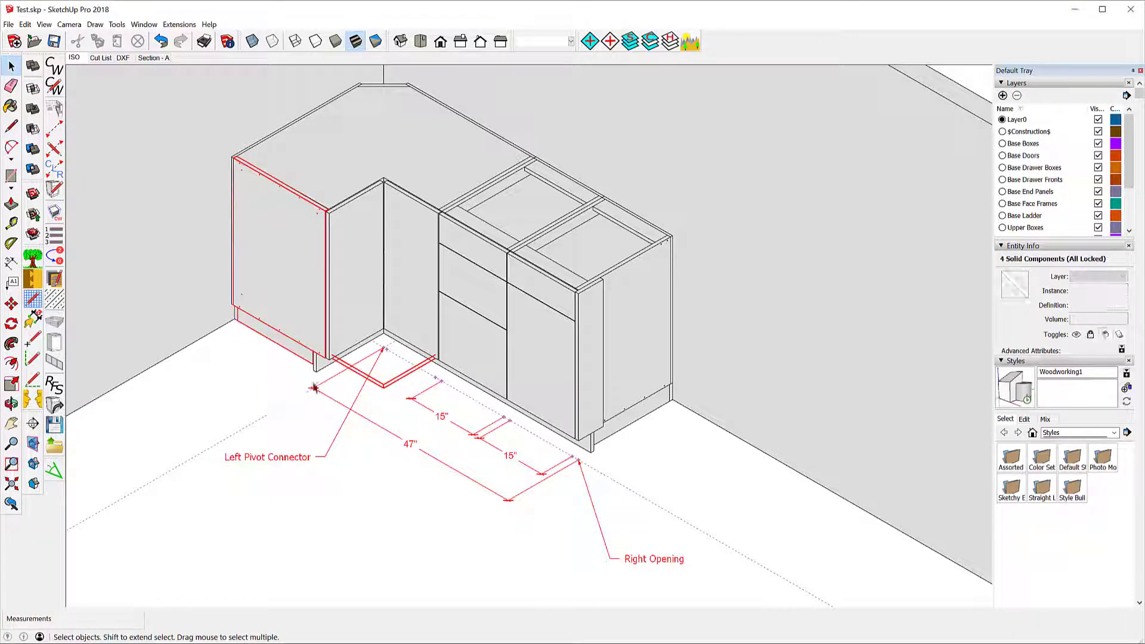
{"action": "left_click", "coordinate": [249, 384]}
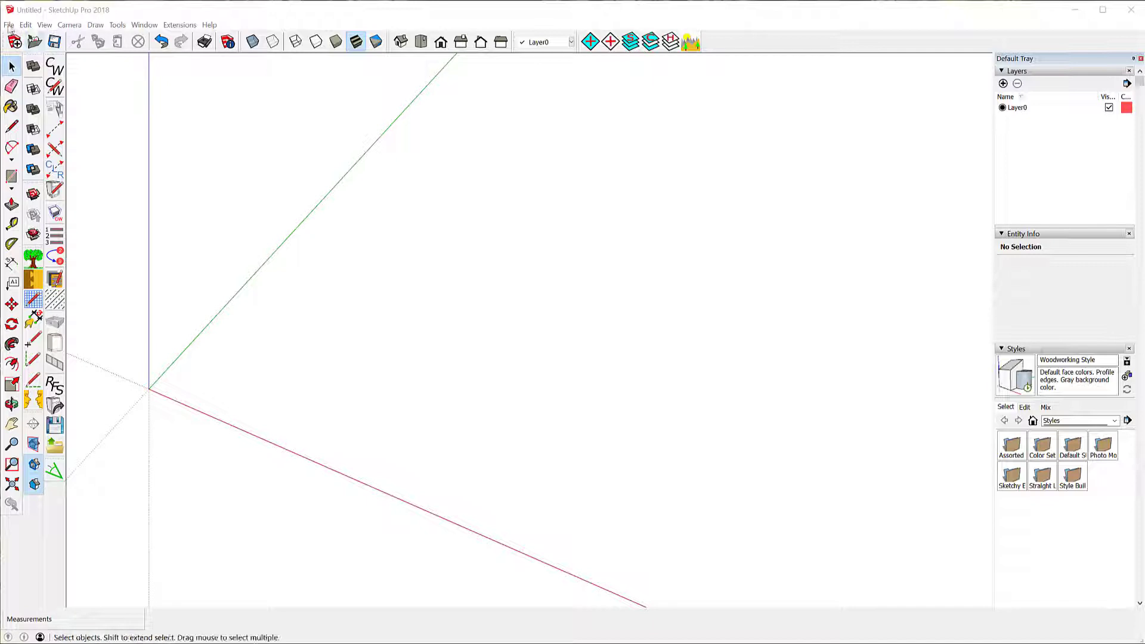
Save the new empty model to the Desktop as Simple Cabinet.skp, replacing the existing file.
{"action": "left_click", "coordinate": [9, 26]}
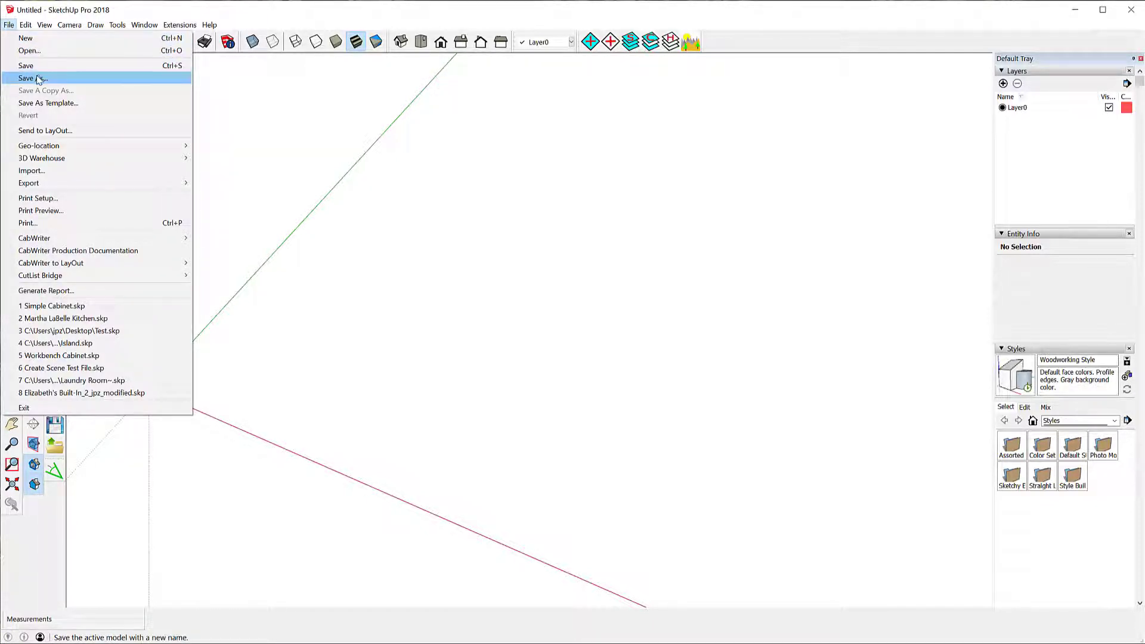
{"action": "left_click", "coordinate": [38, 79]}
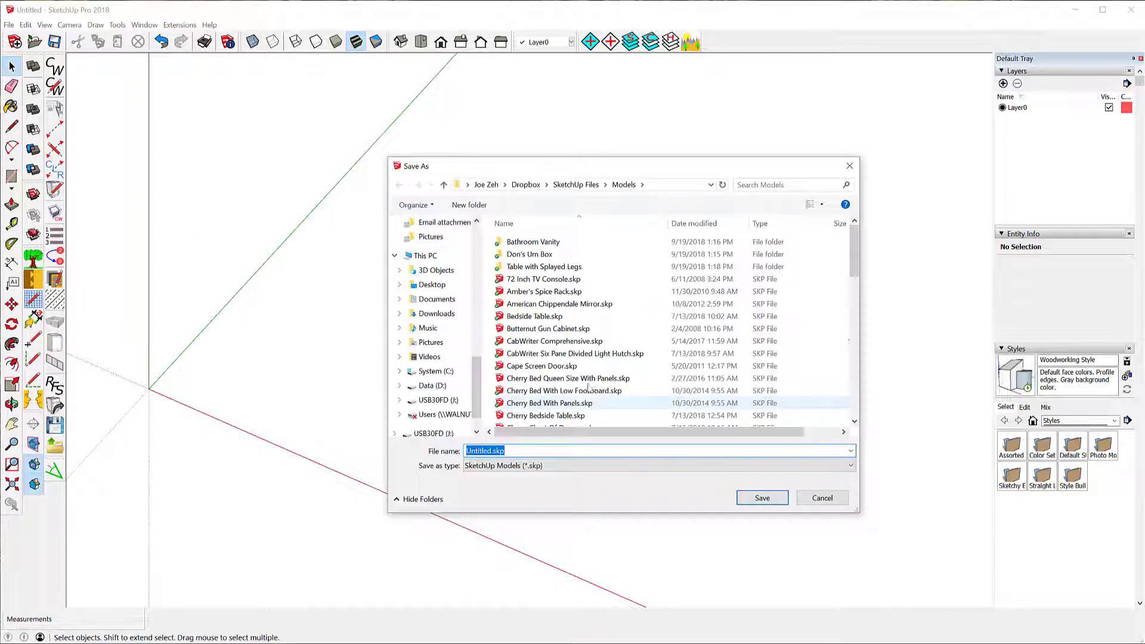
{"action": "scroll", "coordinate": [437, 356], "scroll_direction": "down", "scroll_amount": 1}
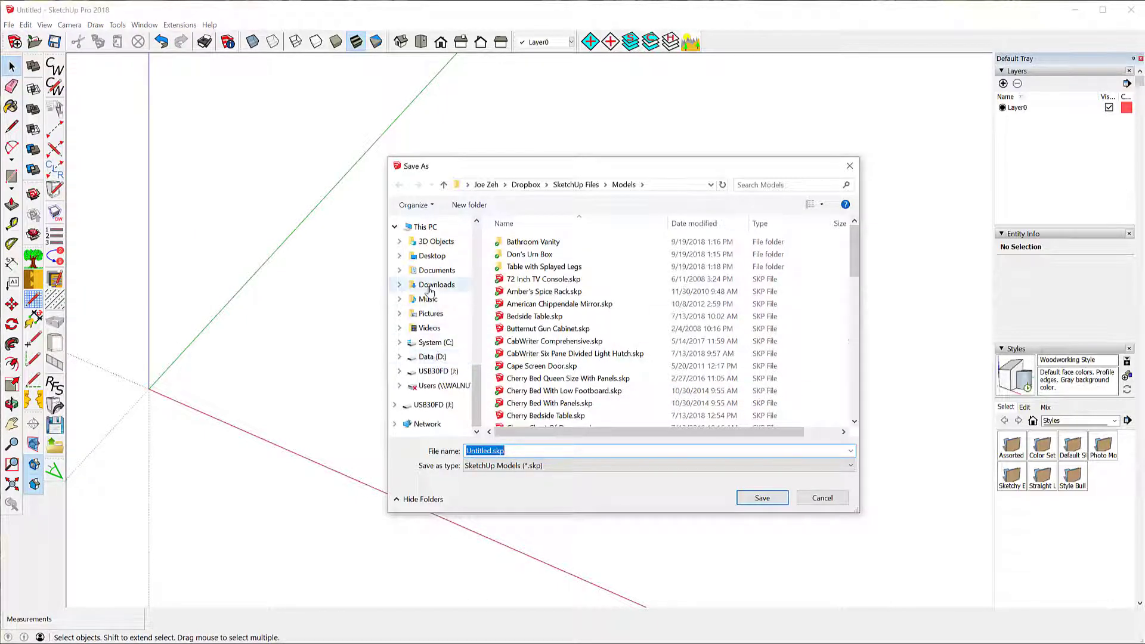
{"action": "left_click", "coordinate": [431, 257]}
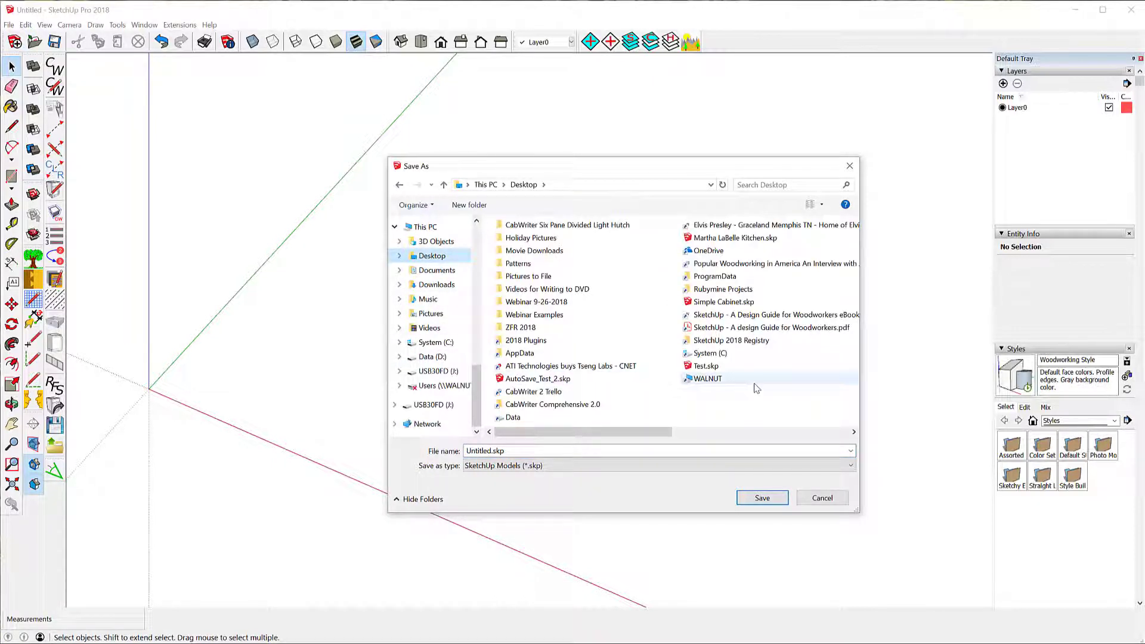
{"action": "left_click", "coordinate": [711, 302]}
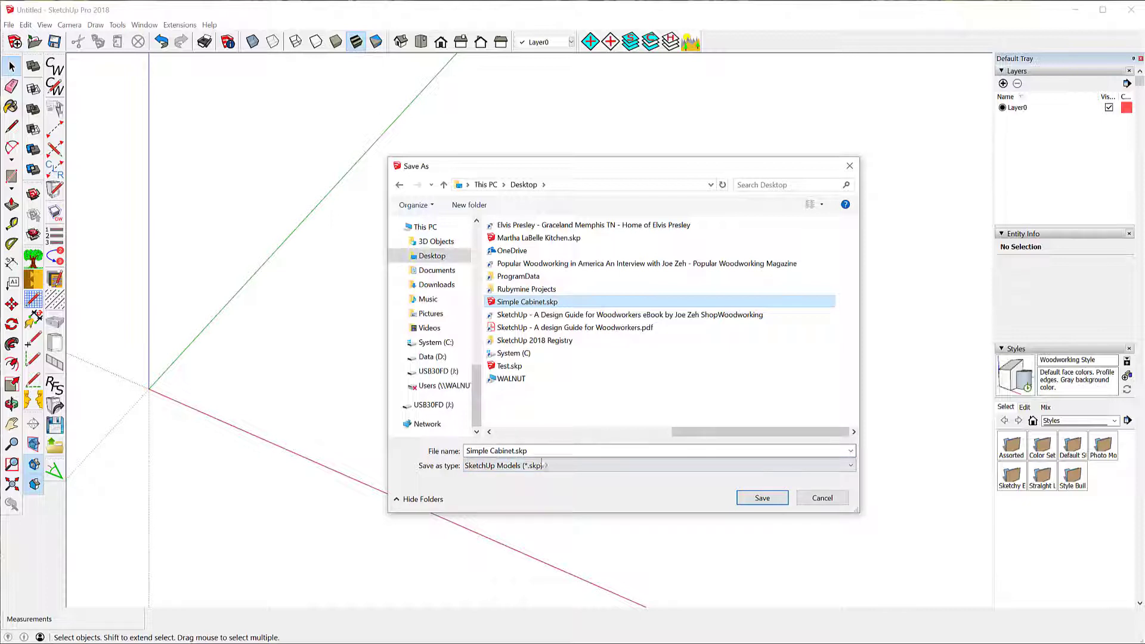
{"action": "left_click", "coordinate": [772, 497]}
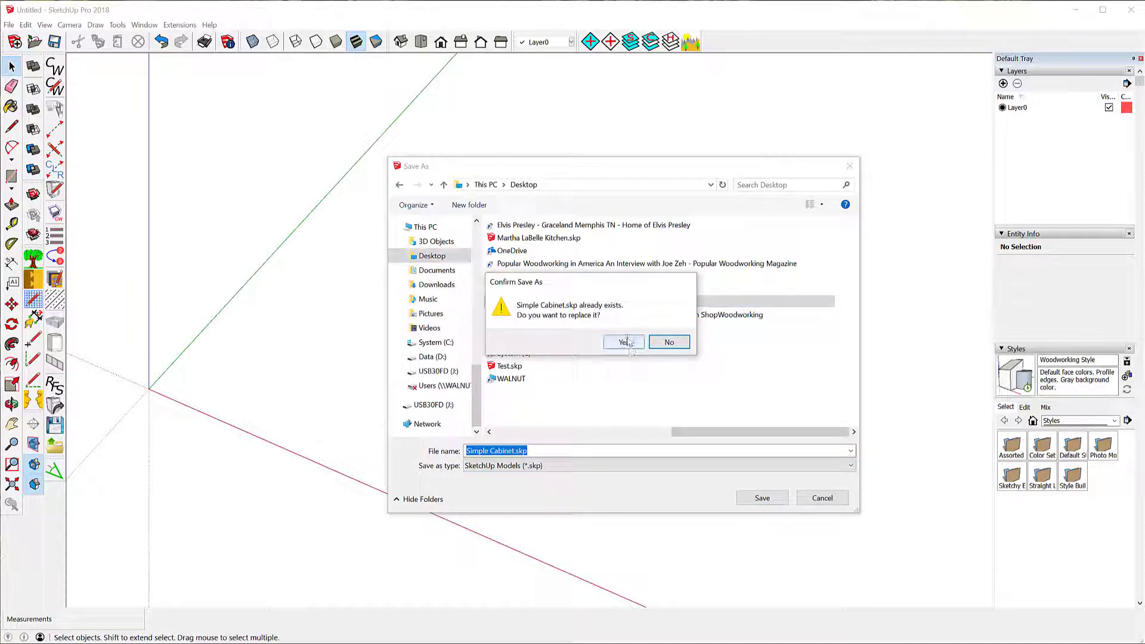
{"action": "left_click", "coordinate": [624, 342]}
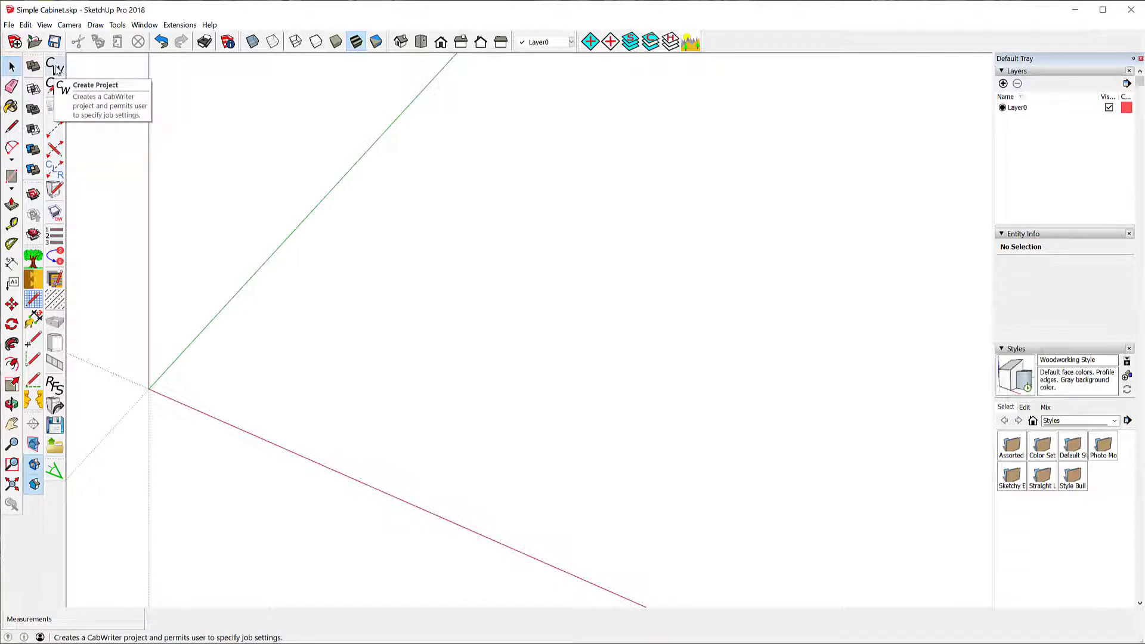
Create a CabWriter project and load the Frameless file from the CabWriter Imperial Defaults into its settings.
{"action": "left_click", "coordinate": [57, 69]}
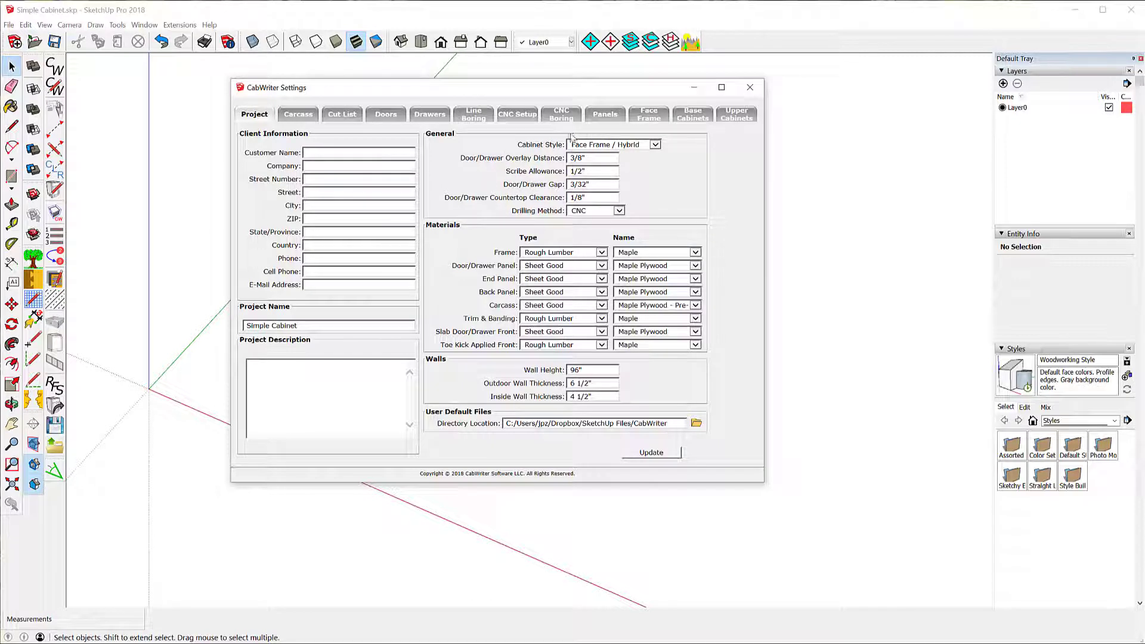
{"action": "left_click", "coordinate": [750, 88]}
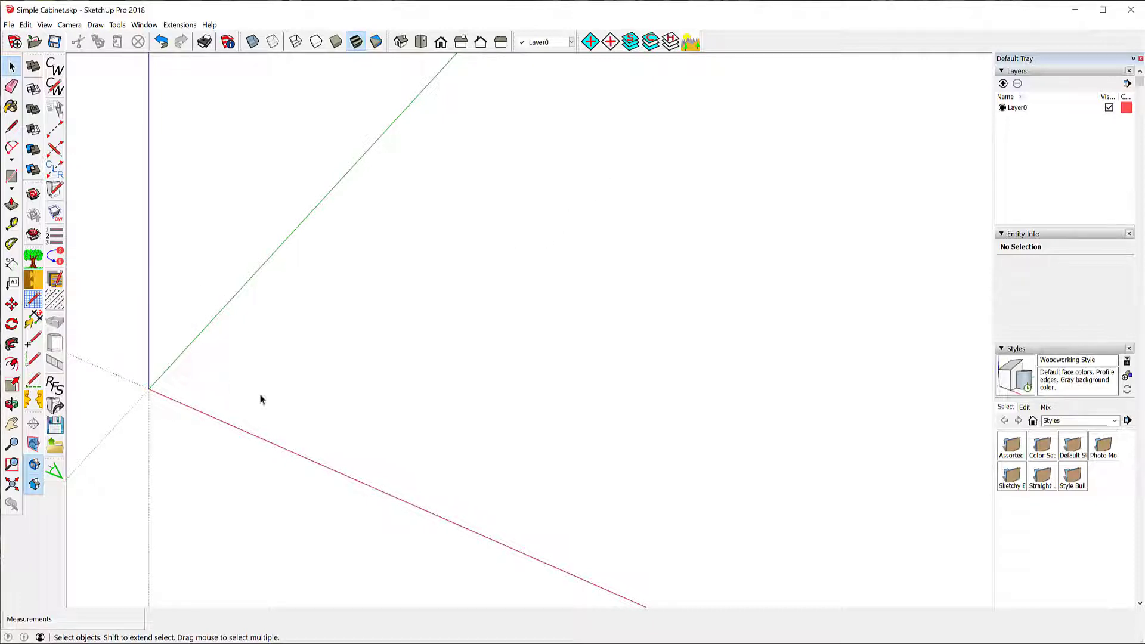
{"action": "left_click", "coordinate": [56, 446]}
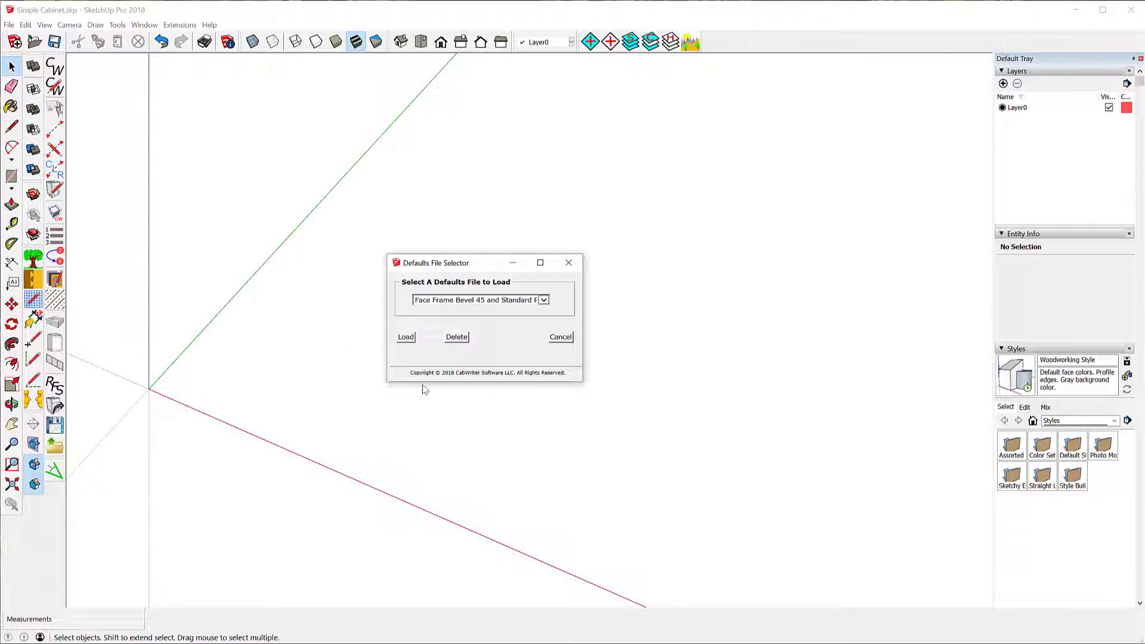
{"action": "left_click", "coordinate": [544, 300]}
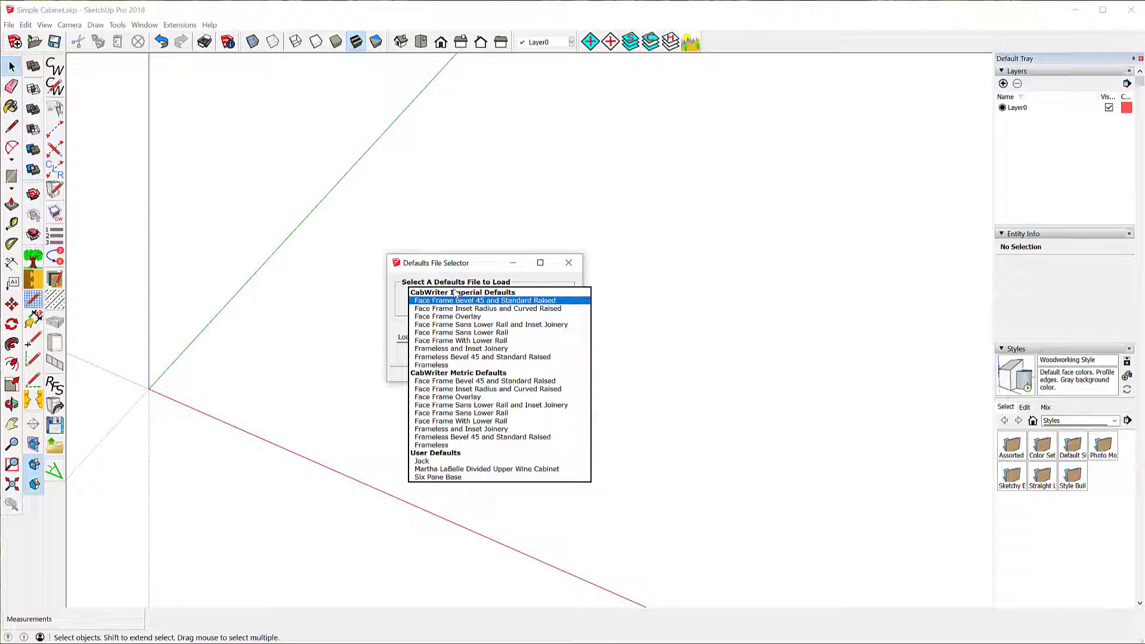
{"action": "left_click", "coordinate": [435, 365]}
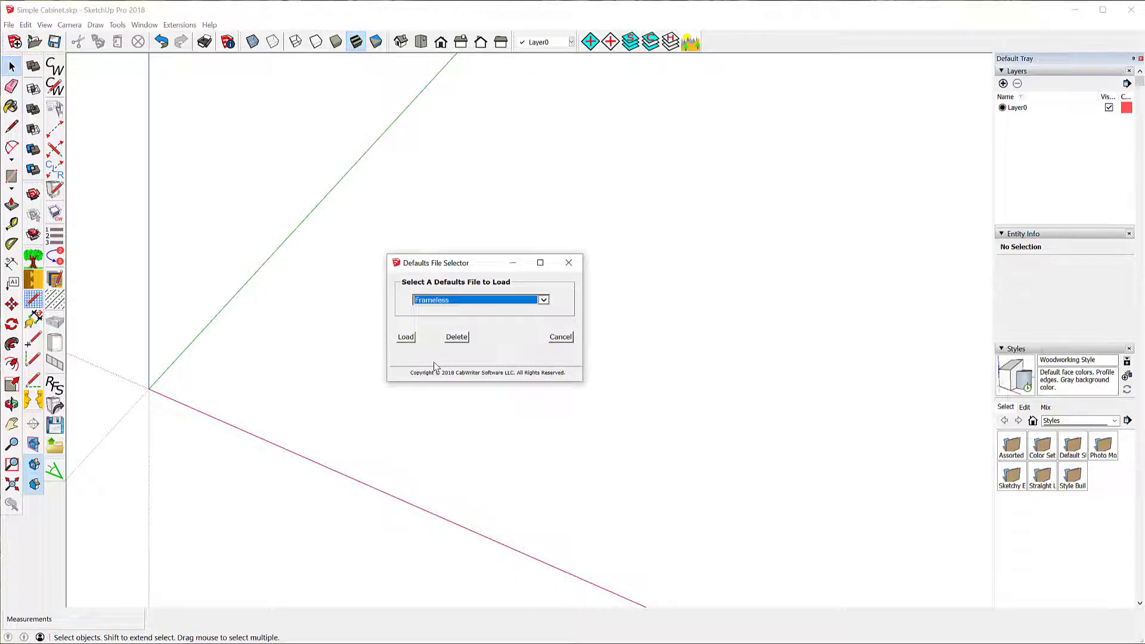
{"action": "left_click", "coordinate": [406, 337]}
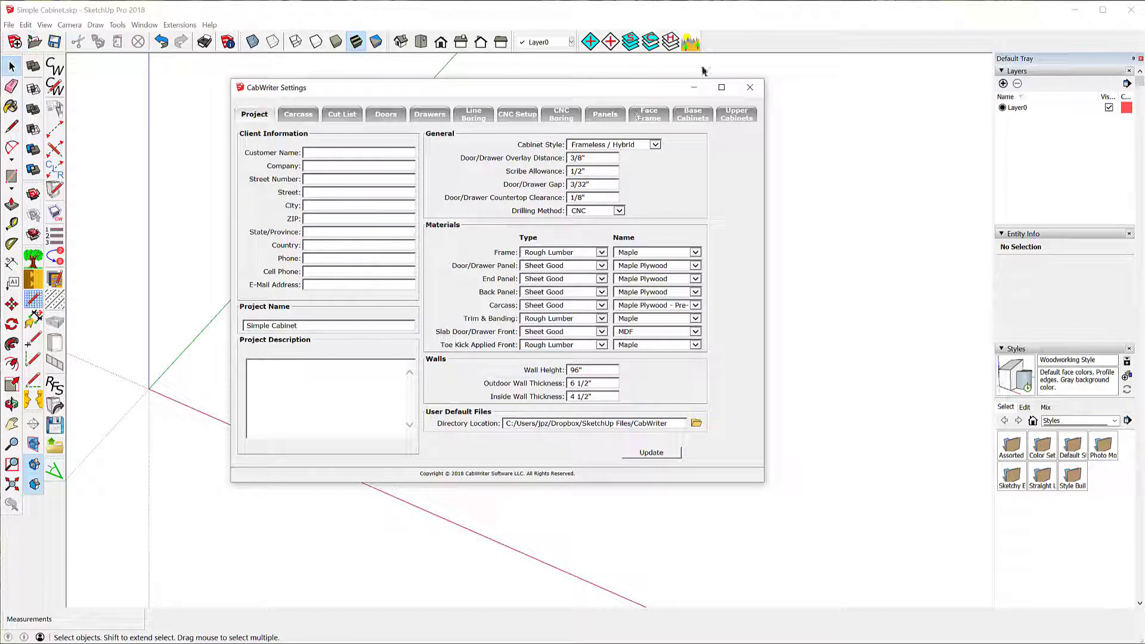
{"action": "left_click", "coordinate": [751, 88]}
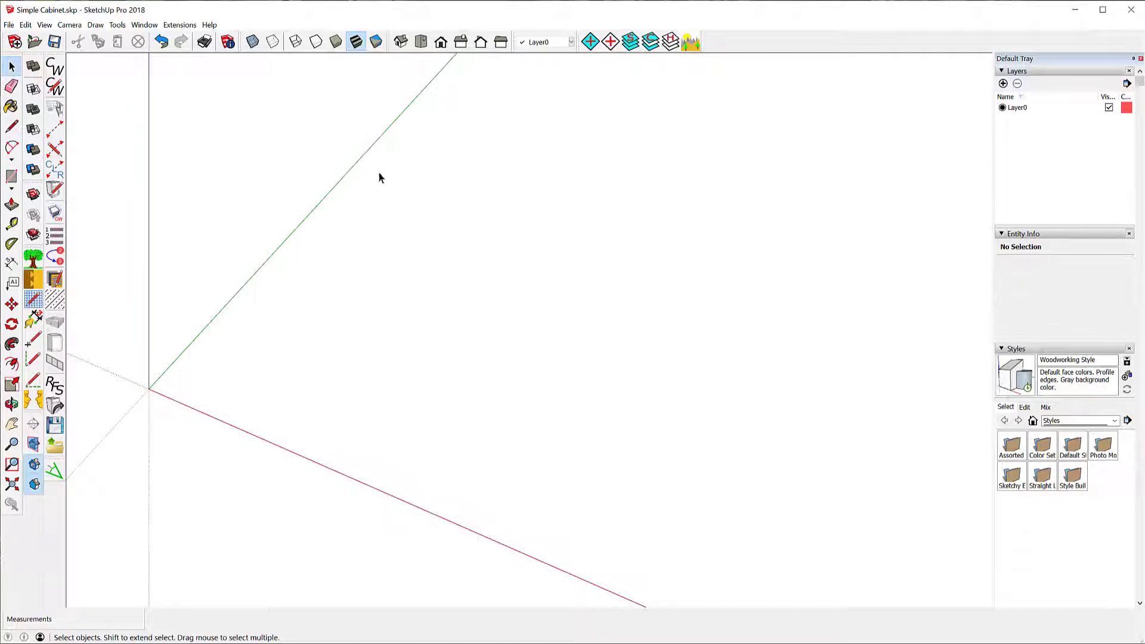
Draw a 12' CabWriter wall from the origin along the green axis, with its thickness on the positive red side.
{"action": "left_click", "coordinate": [57, 107]}
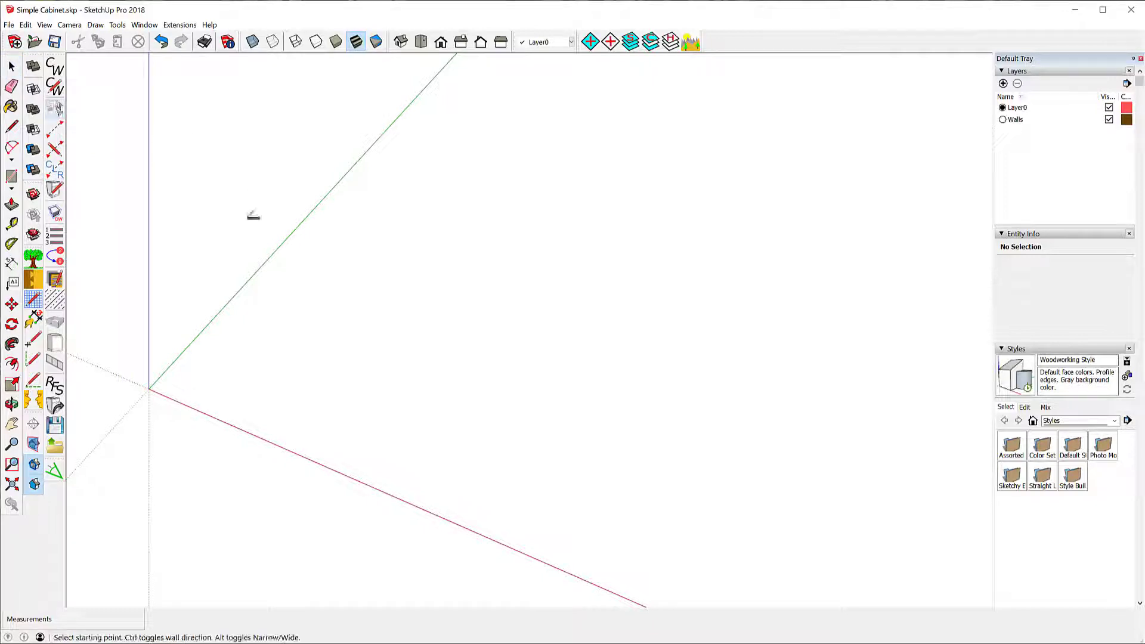
{"action": "left_click", "coordinate": [151, 387]}
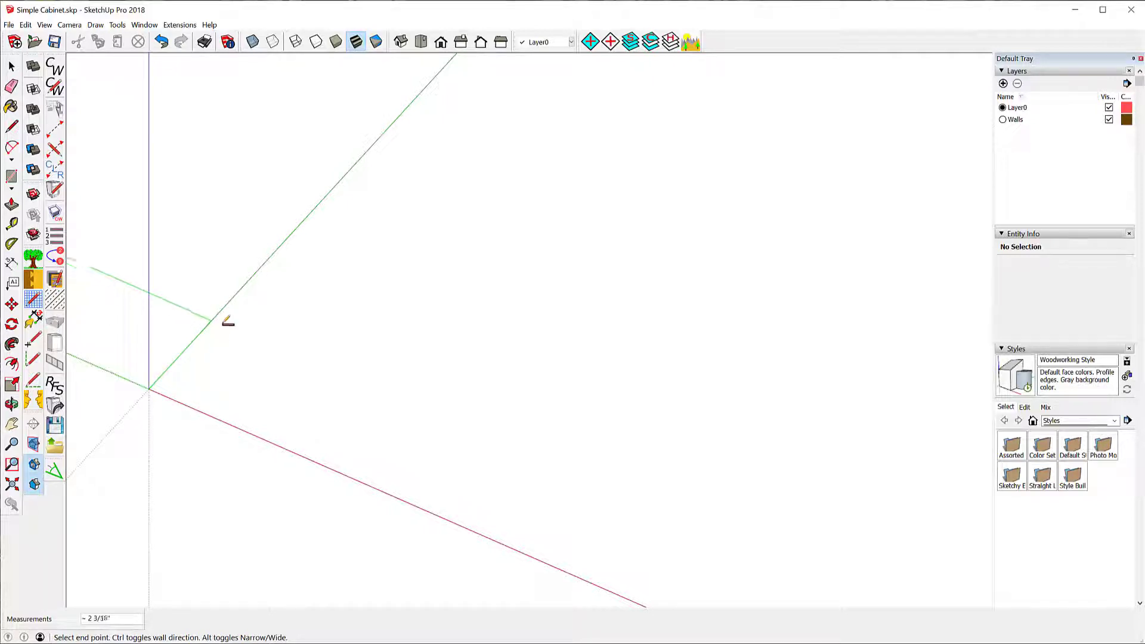
{"action": "scroll", "coordinate": [446, 376], "scroll_direction": "down", "scroll_amount": 1}
{"action": "scroll", "coordinate": [440, 379], "scroll_direction": "down", "scroll_amount": 5}
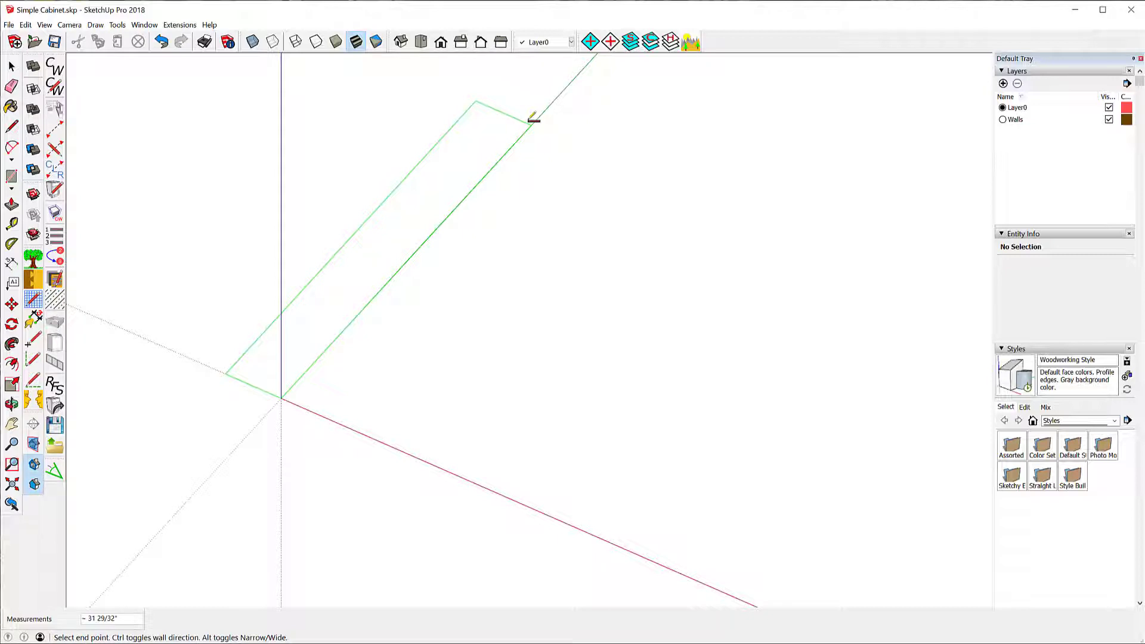
{"action": "key", "text": "ctrl"}
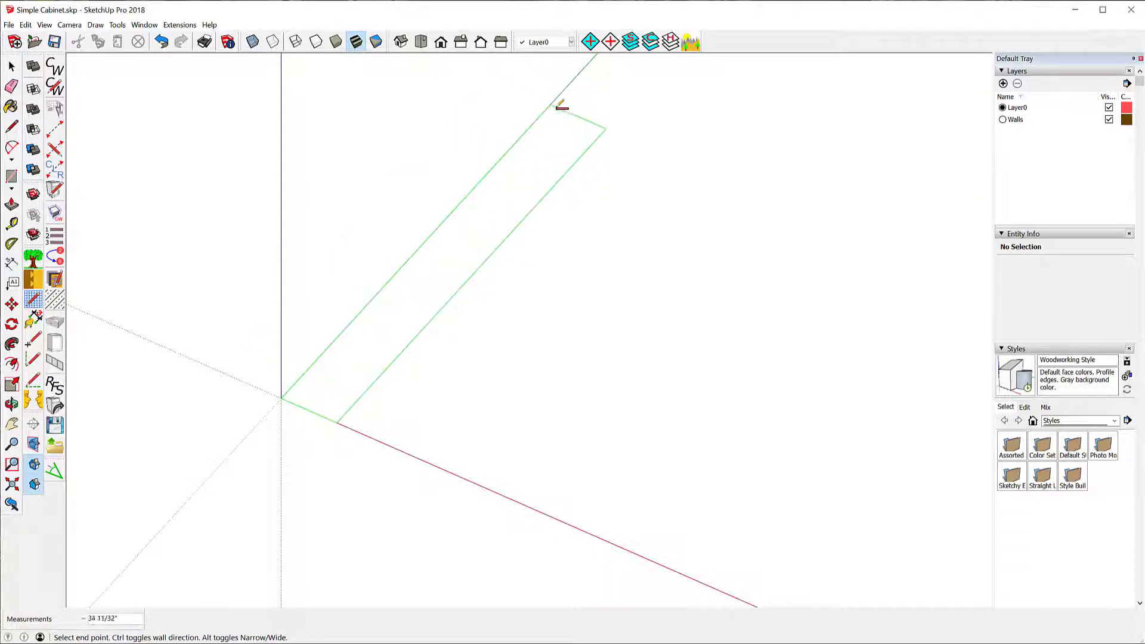
{"action": "key", "text": "ctrl"}
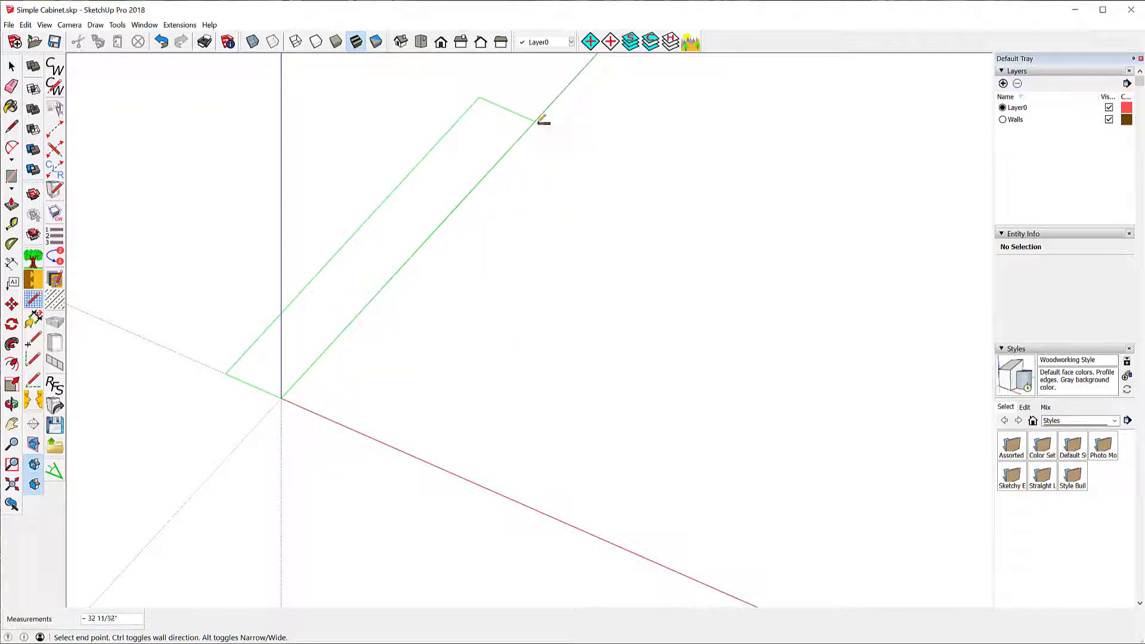
{"action": "key", "text": "ctrl"}
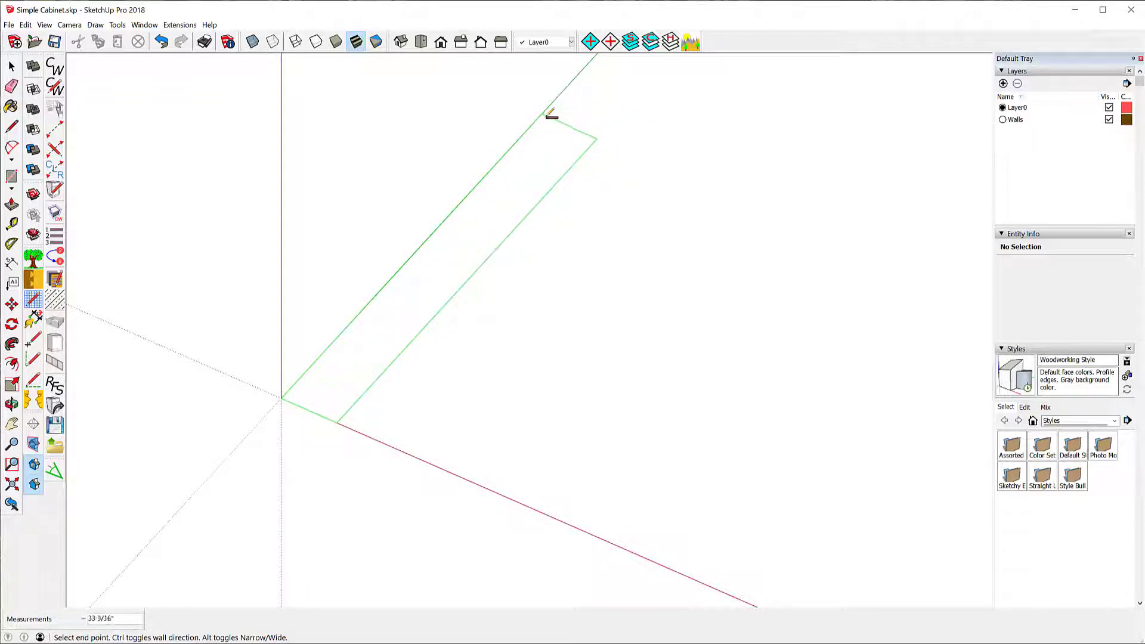
{"action": "scroll", "coordinate": [486, 184], "scroll_direction": "down", "scroll_amount": 4}
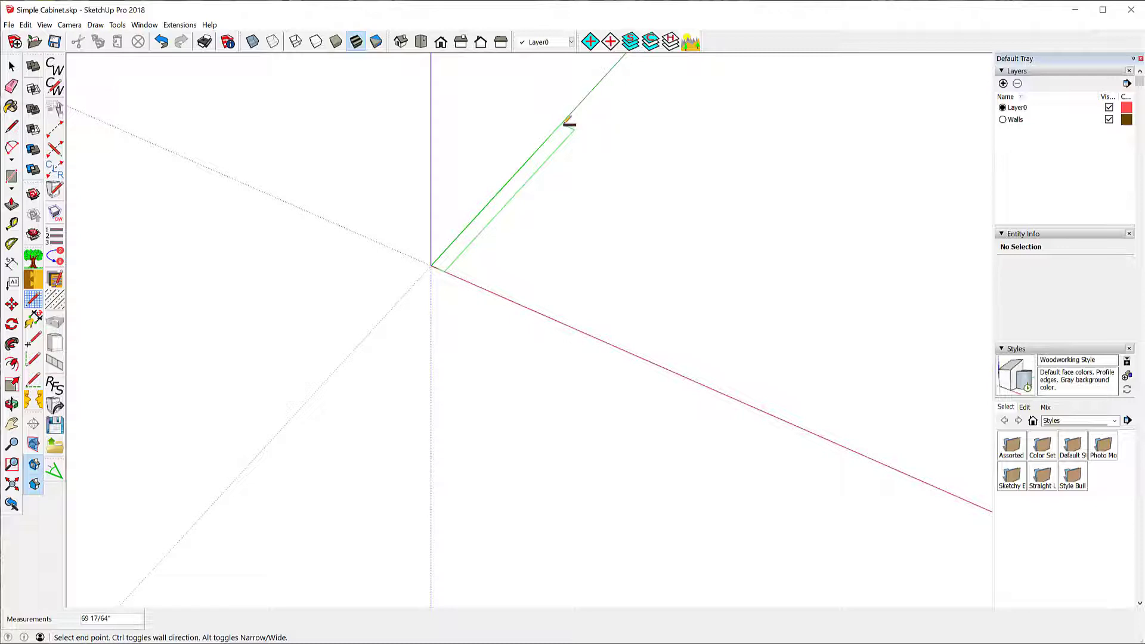
{"action": "type", "text": "12'"}
{"action": "key", "text": "Return"}
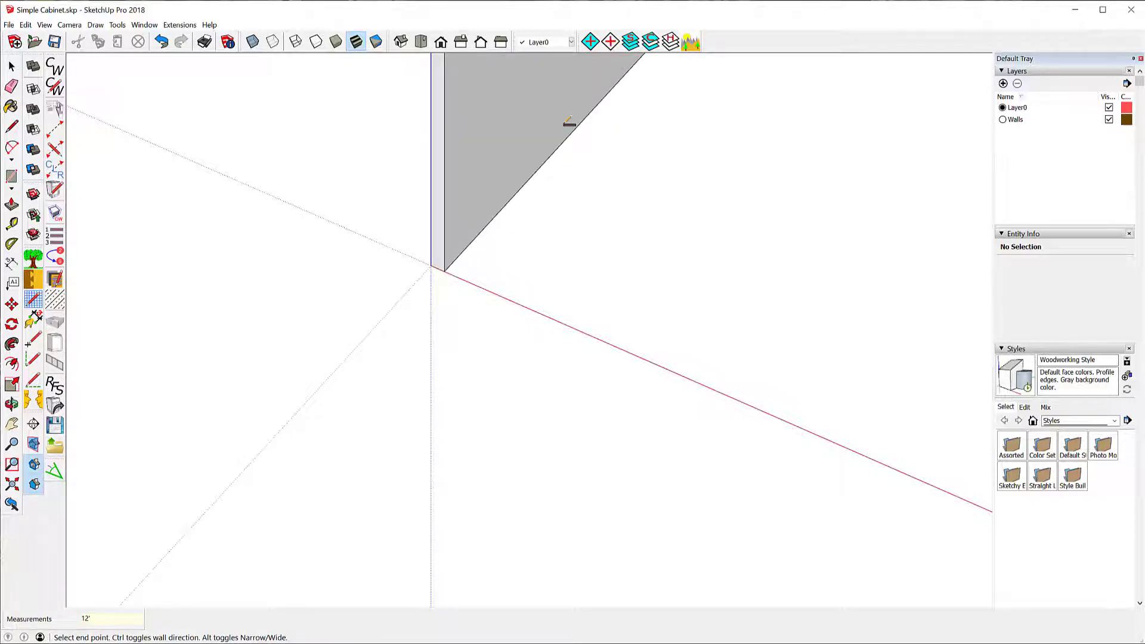
Draw a second 12' wall parallel to the red axis, starting from the outer far corner of the first wall.
{"action": "scroll", "coordinate": [399, 424], "scroll_direction": "down", "scroll_amount": 4}
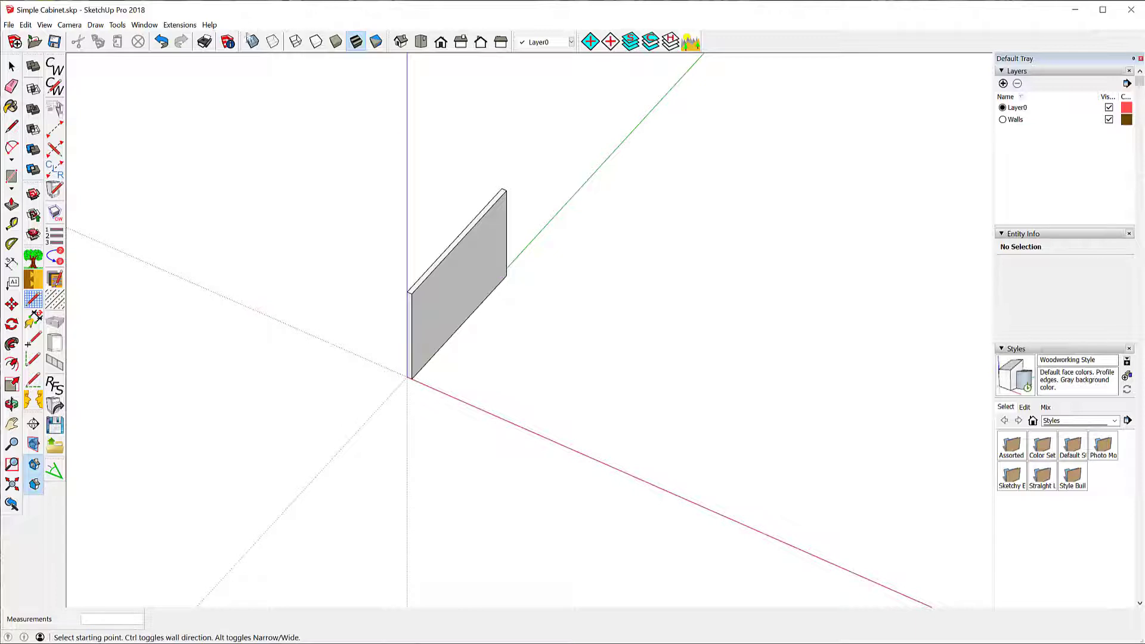
{"action": "left_click", "coordinate": [253, 42]}
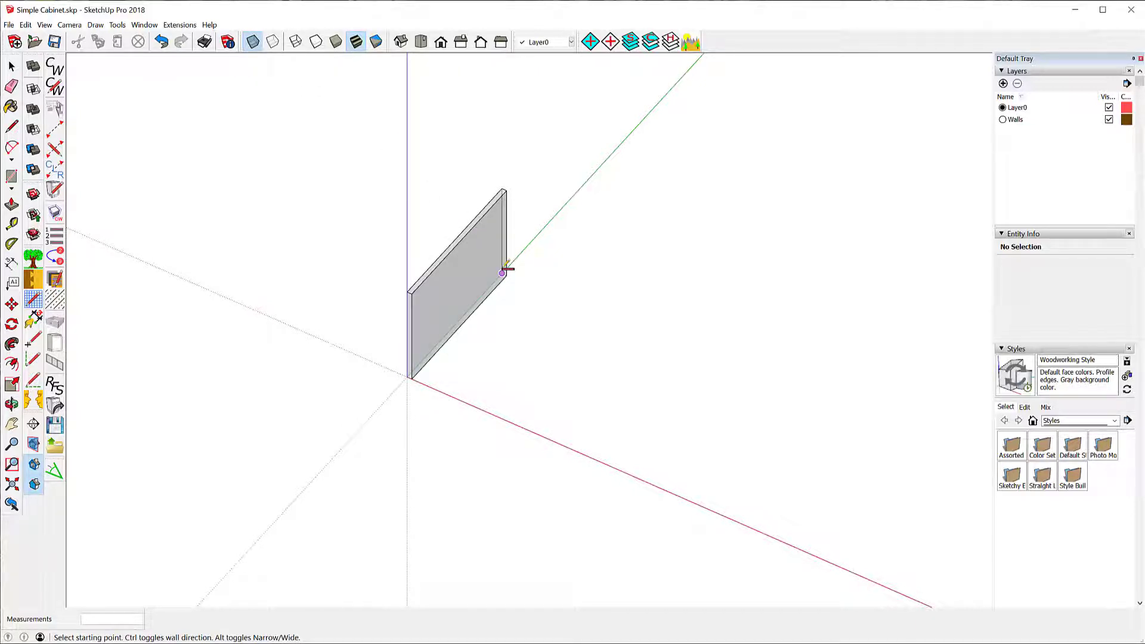
{"action": "left_click", "coordinate": [253, 42]}
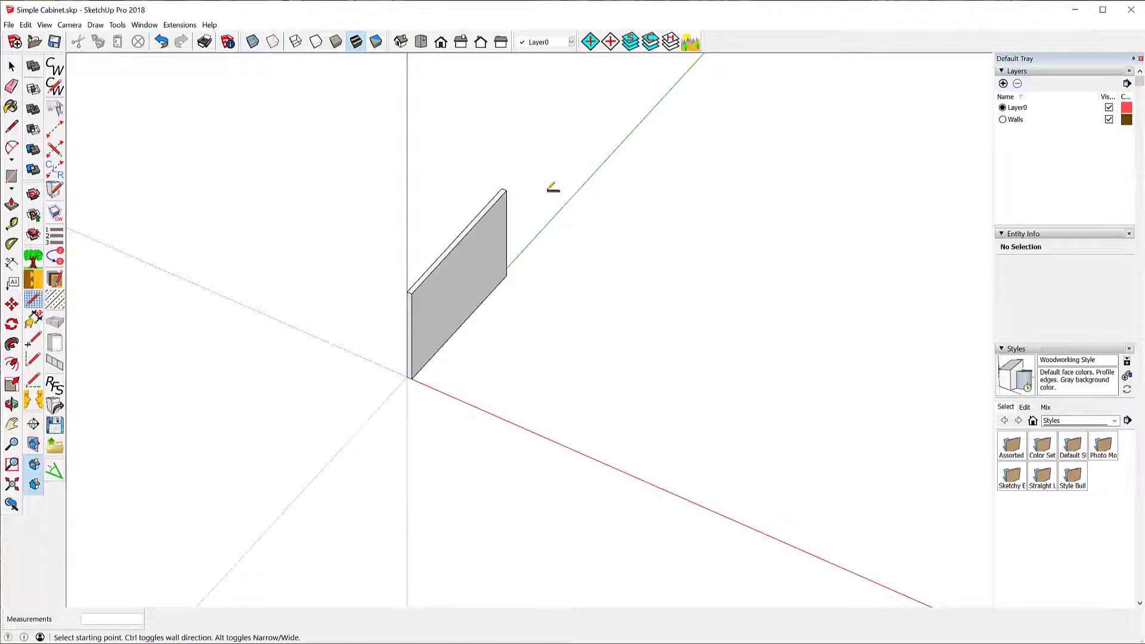
{"action": "left_click", "coordinate": [504, 185]}
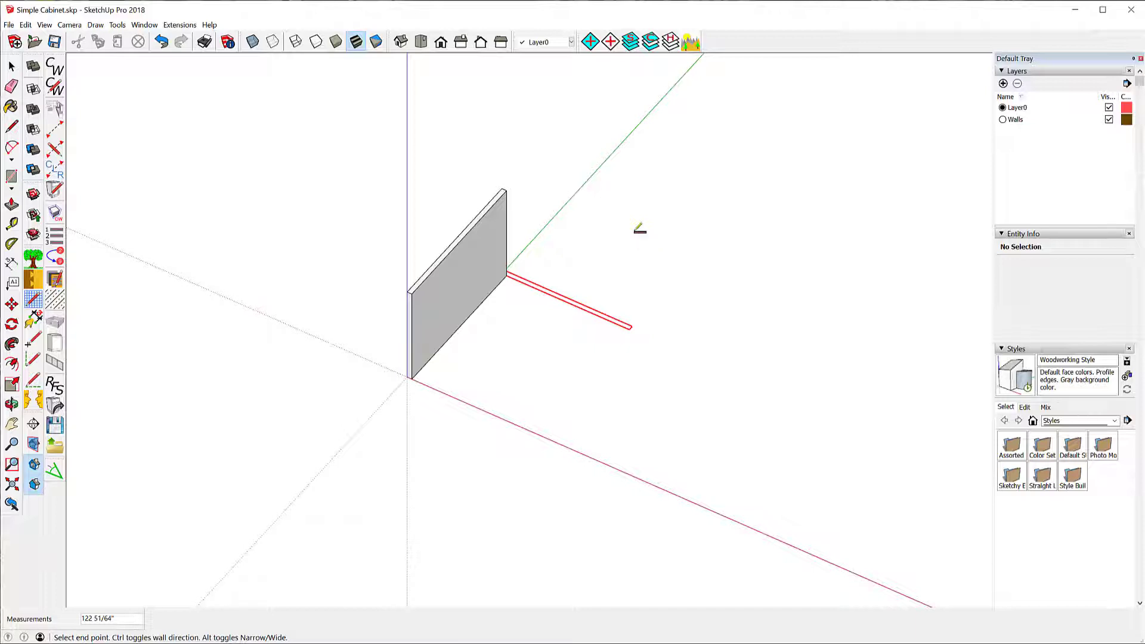
{"action": "type", "text": "1."}
{"action": "key", "text": "Return"}
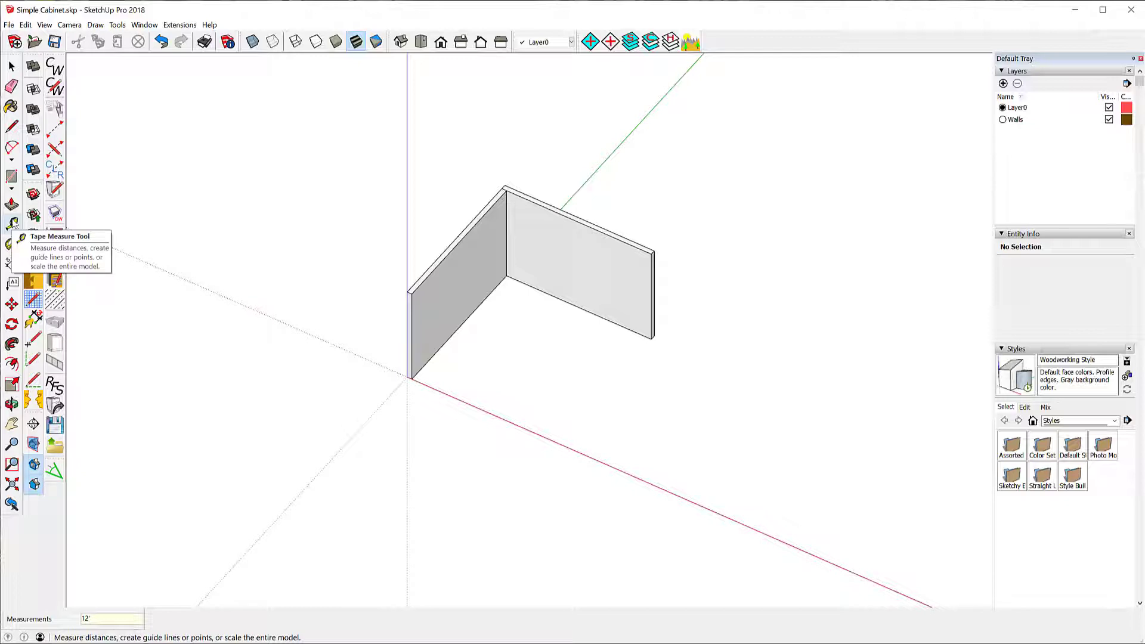
Place two guide lines on the floor, each offset 24" from the inside bottom edge of one wall.
{"action": "left_click", "coordinate": [12, 224]}
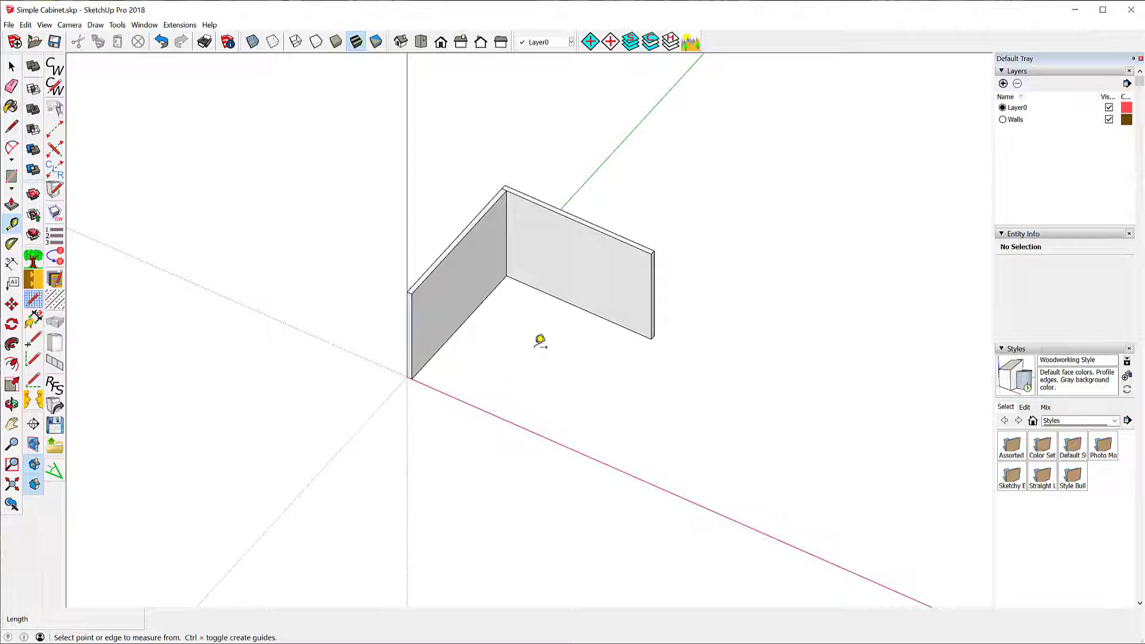
{"action": "left_click", "coordinate": [465, 320]}
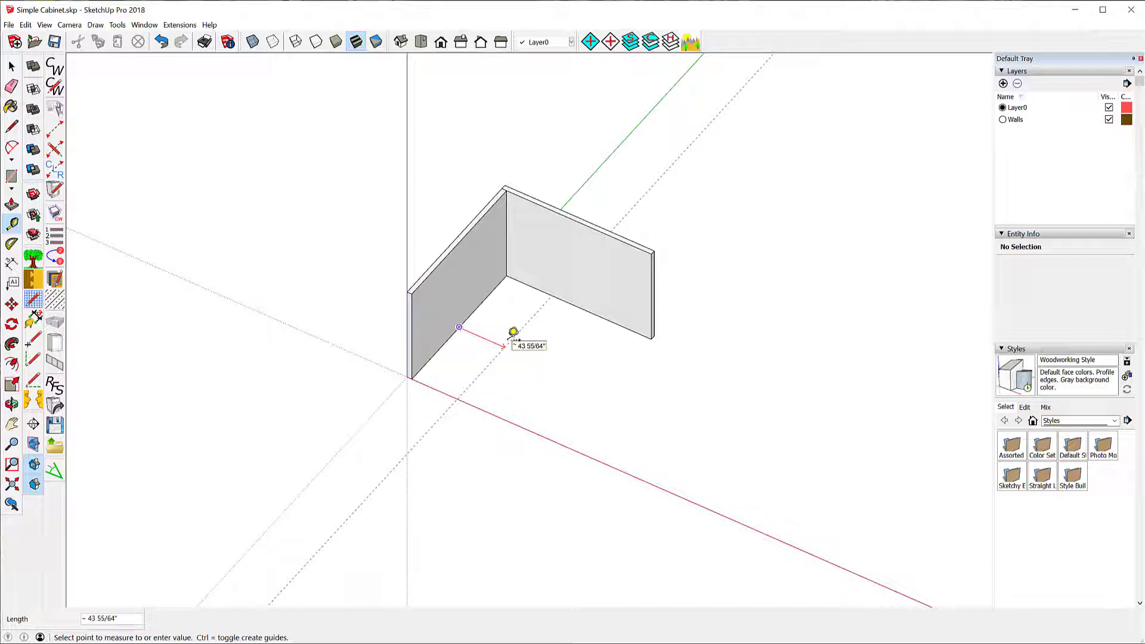
{"action": "type", "text": "24"}
{"action": "key", "text": "Return"}
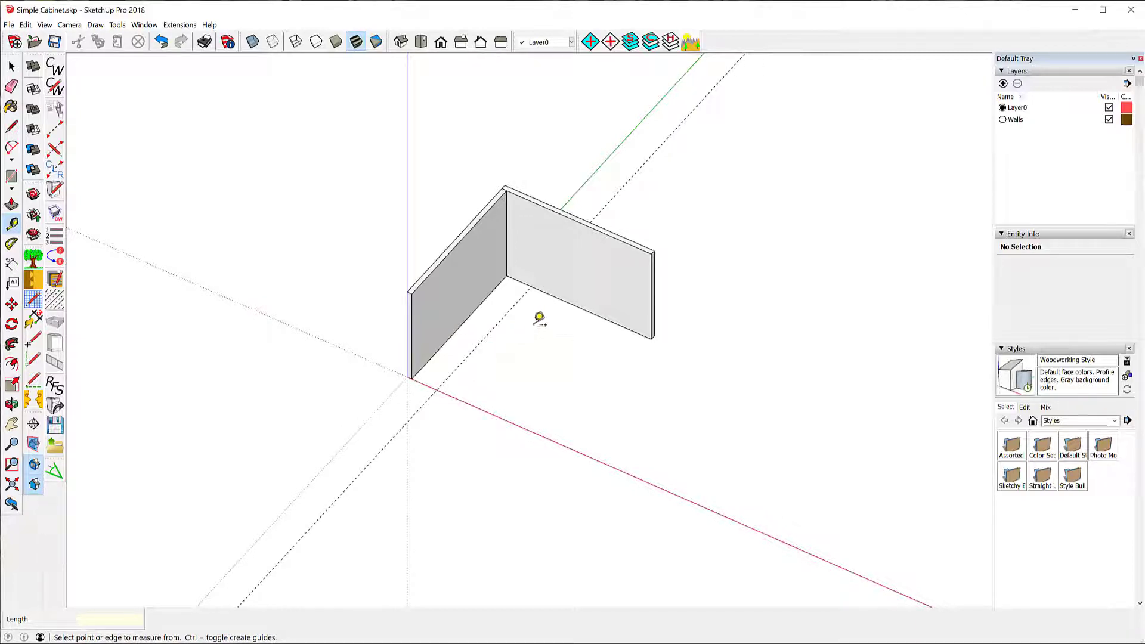
{"action": "left_click", "coordinate": [576, 305]}
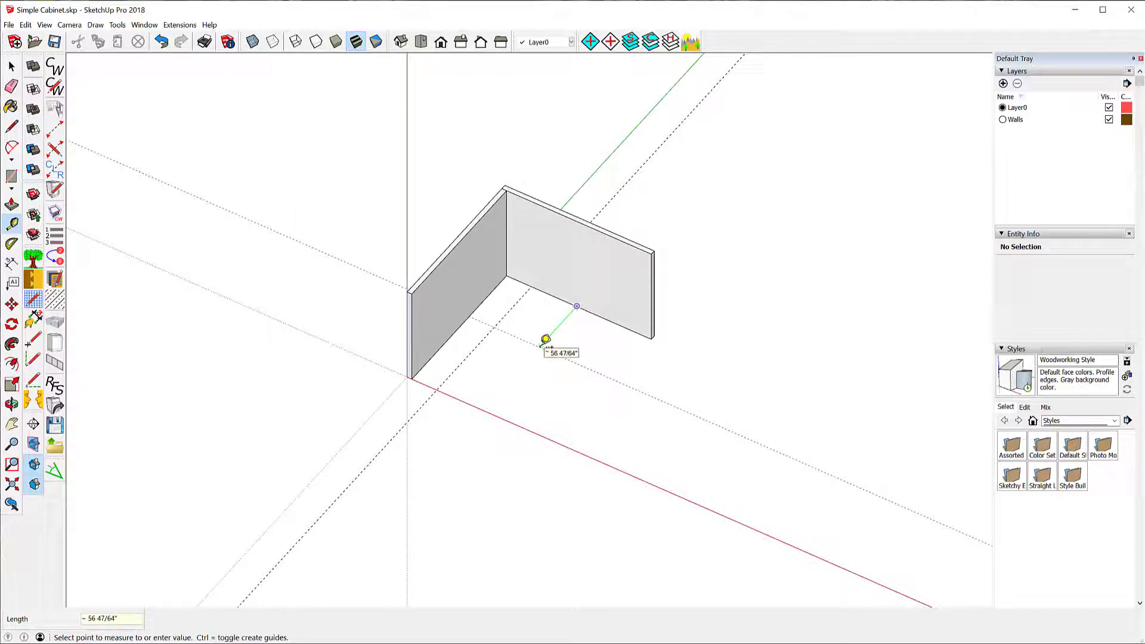
{"action": "type", "text": "24"}
{"action": "key", "text": "Return"}
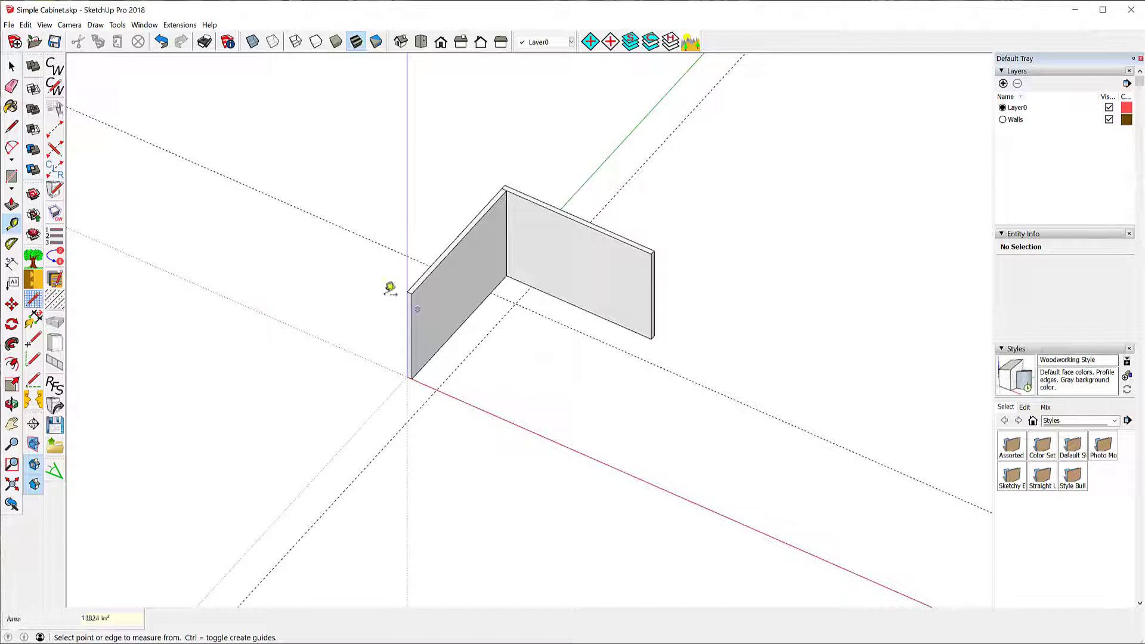
Draw a stile from the guide intersection along the red-axis guide, away from the corner, with the Left Pivot Connector end type.
{"action": "left_click", "coordinate": [55, 129]}
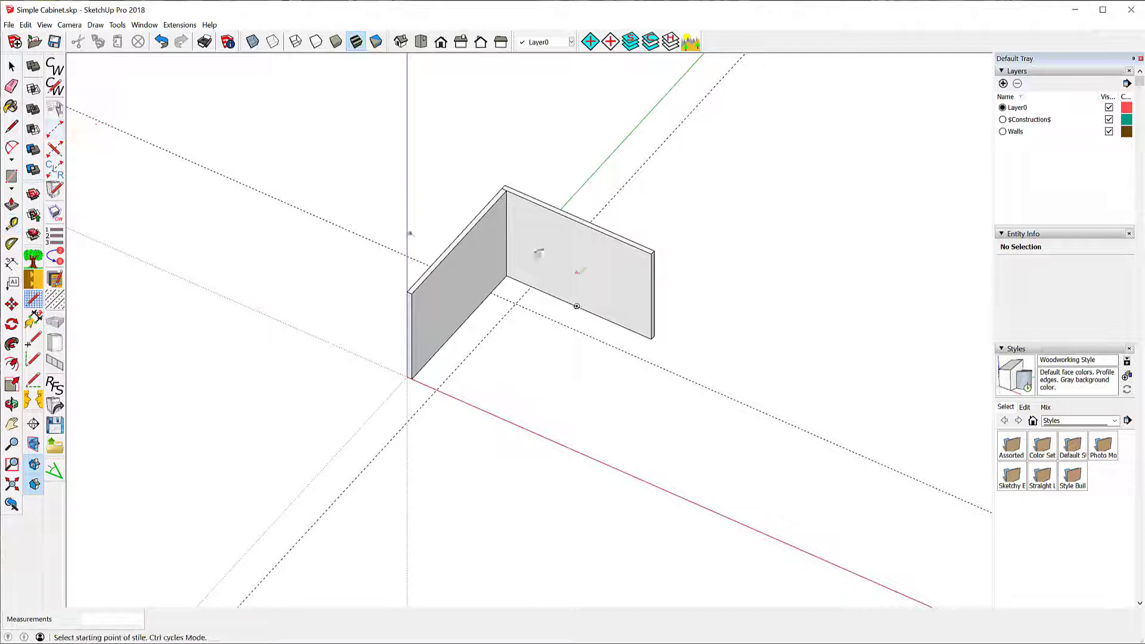
{"action": "left_click", "coordinate": [516, 303]}
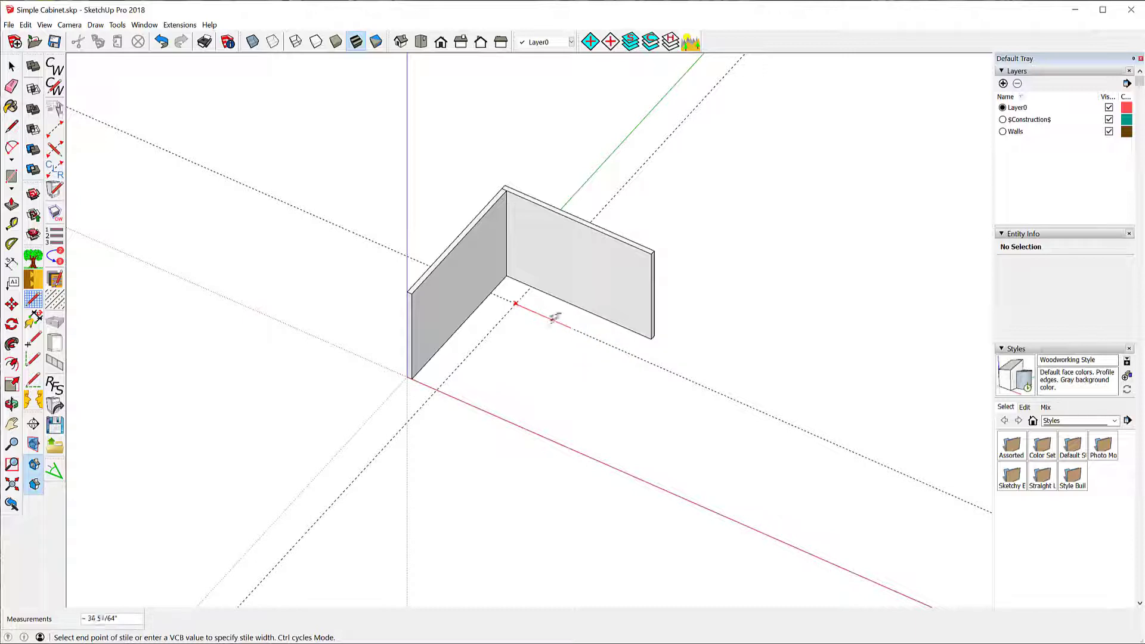
{"action": "left_click", "coordinate": [613, 343]}
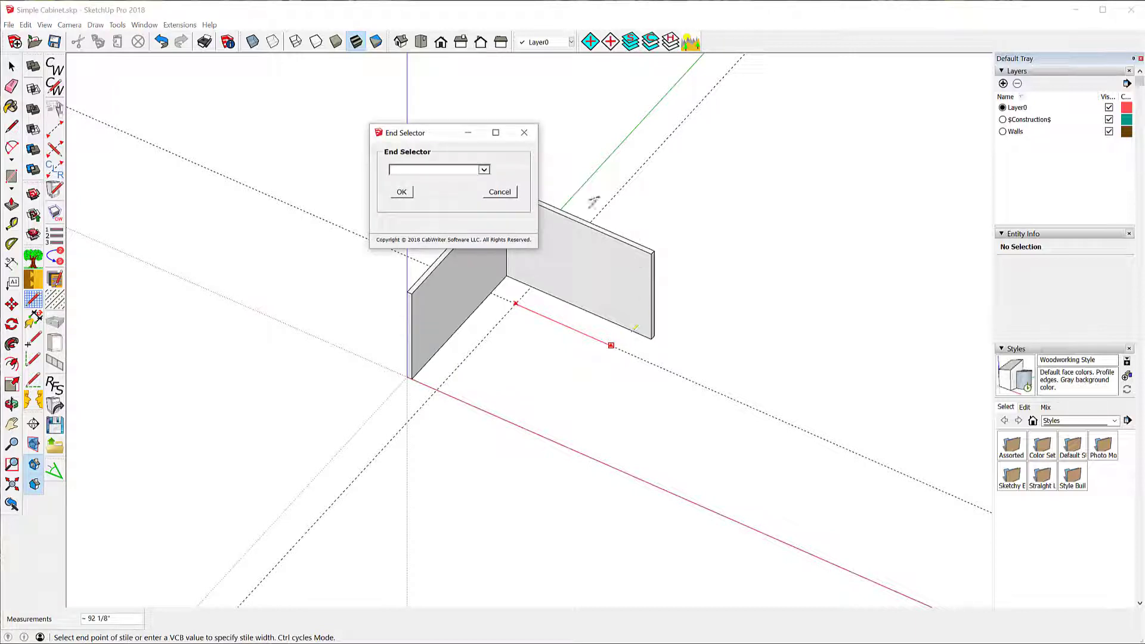
{"action": "left_click_drag", "start_coordinate": [431, 137], "coordinate": [344, 136]}
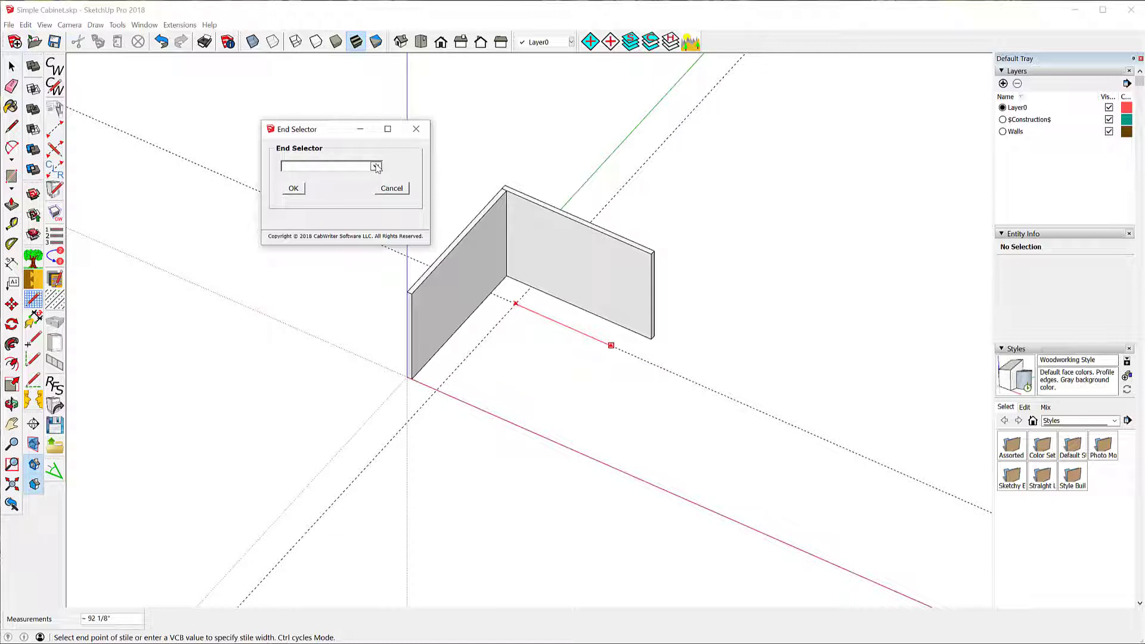
{"action": "left_click", "coordinate": [376, 166]}
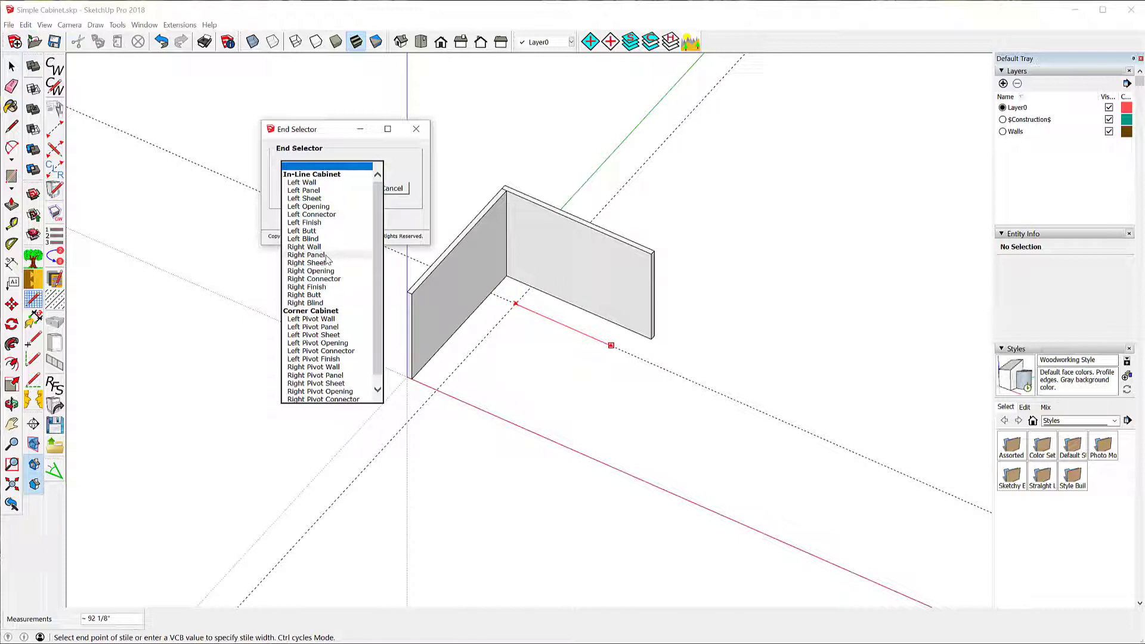
{"action": "left_click", "coordinate": [332, 351]}
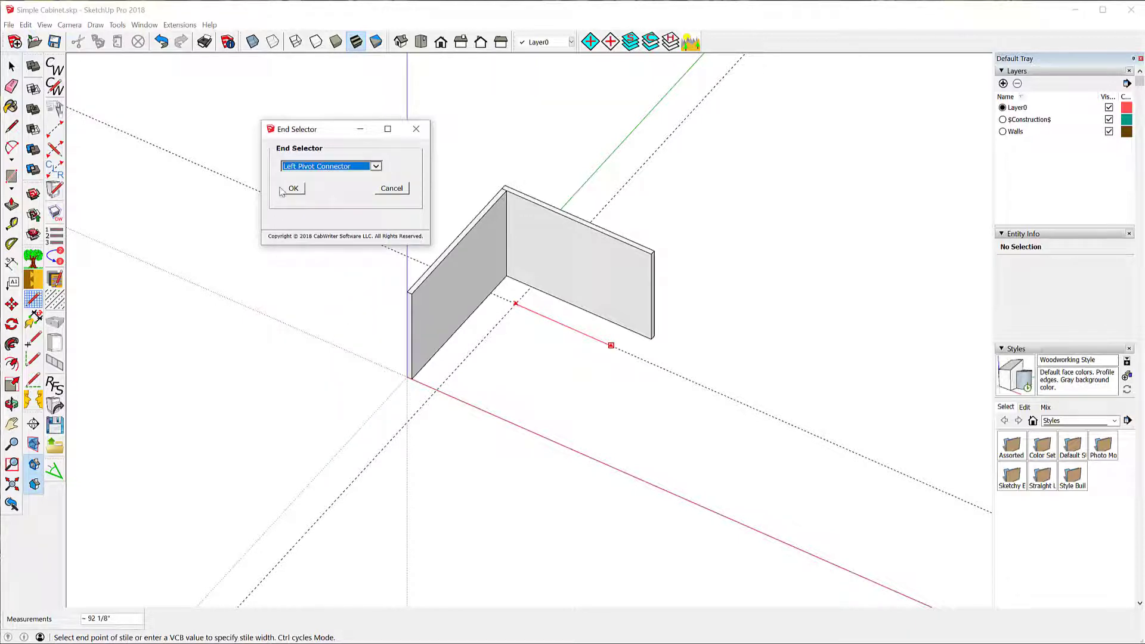
{"action": "left_click", "coordinate": [295, 188]}
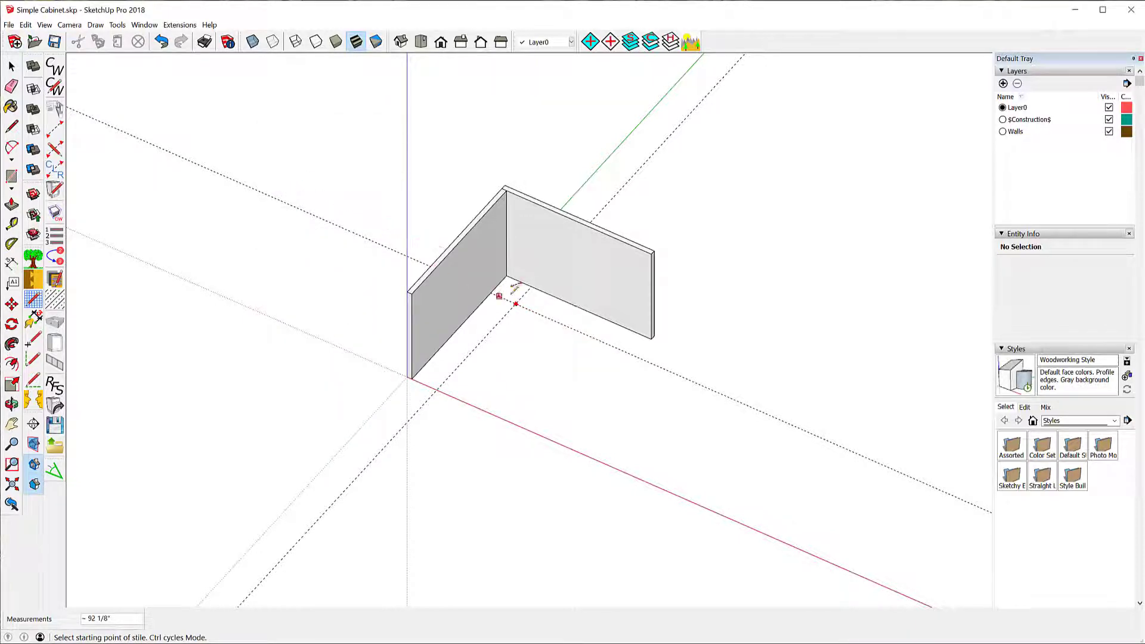
Place an end stile 47" from the guide intersection along the red-axis guide, directed back toward the corner, with the Right Opening end type.
{"action": "scroll", "coordinate": [537, 295], "scroll_direction": "up", "scroll_amount": 4}
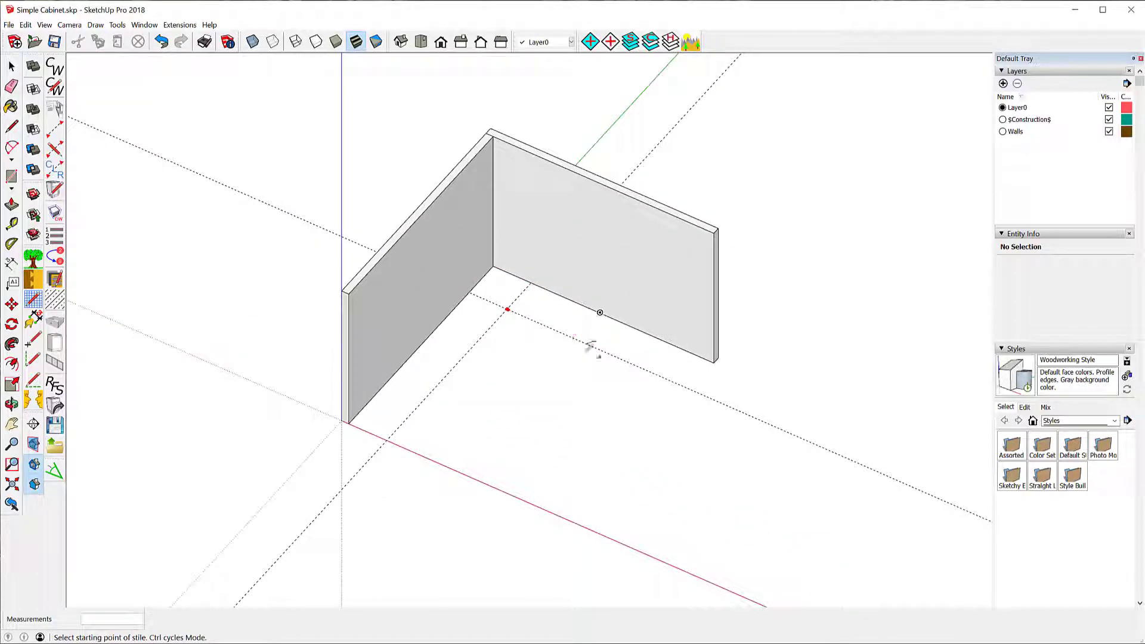
{"action": "scroll", "coordinate": [535, 314], "scroll_direction": "up", "scroll_amount": 6}
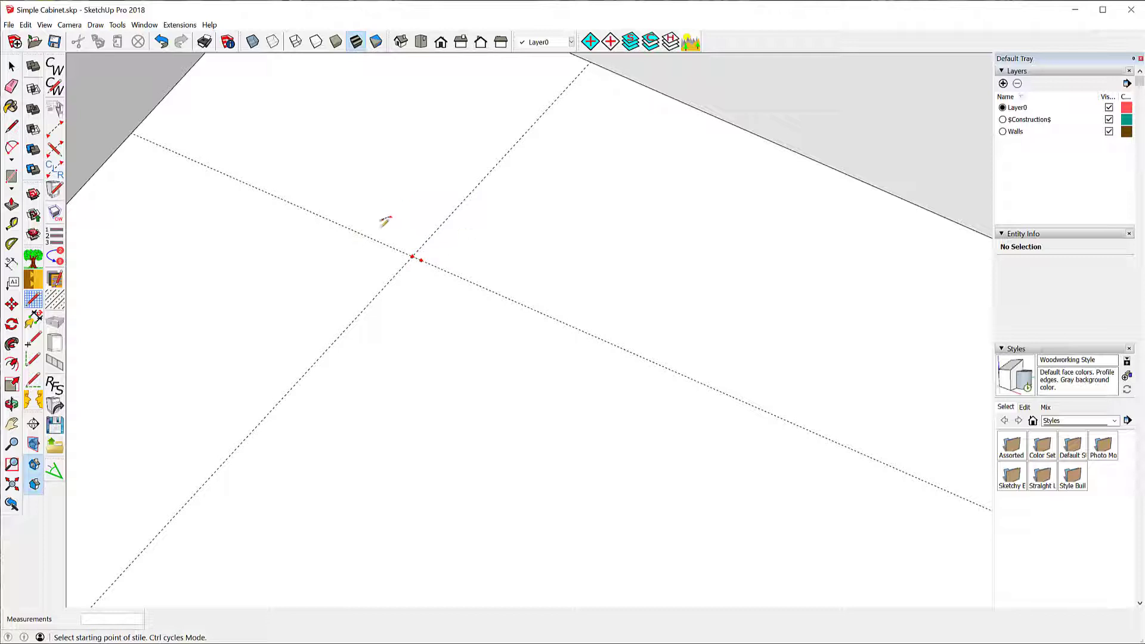
{"action": "scroll", "coordinate": [256, 319], "scroll_direction": "down", "scroll_amount": 1}
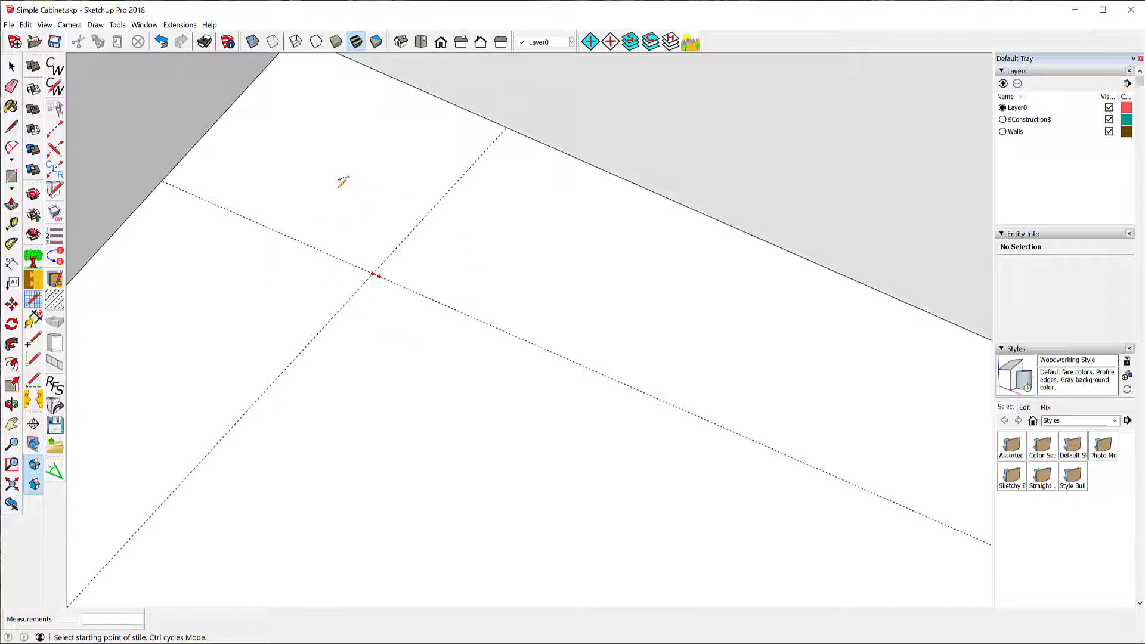
{"action": "key", "text": "ctrl"}
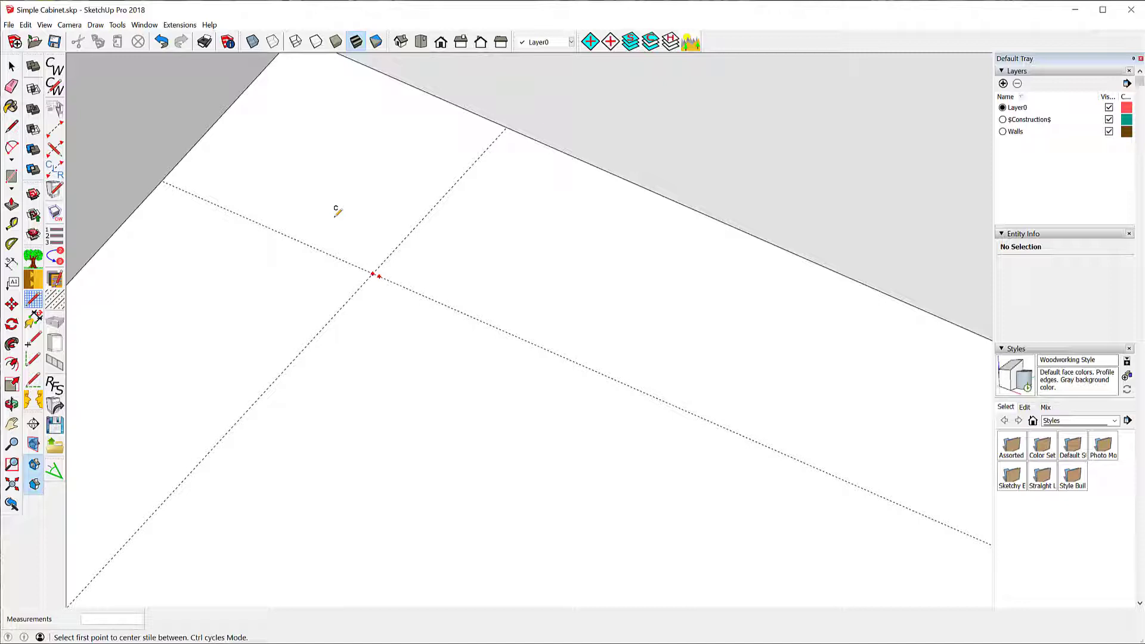
{"action": "key", "text": "ctrl"}
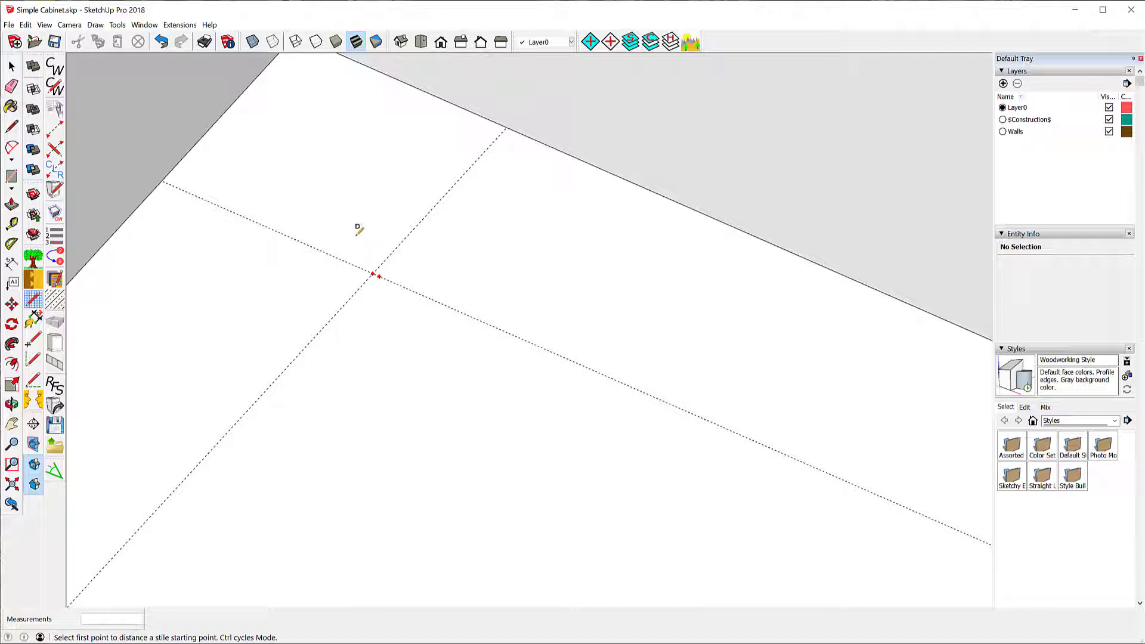
{"action": "left_click", "coordinate": [373, 273]}
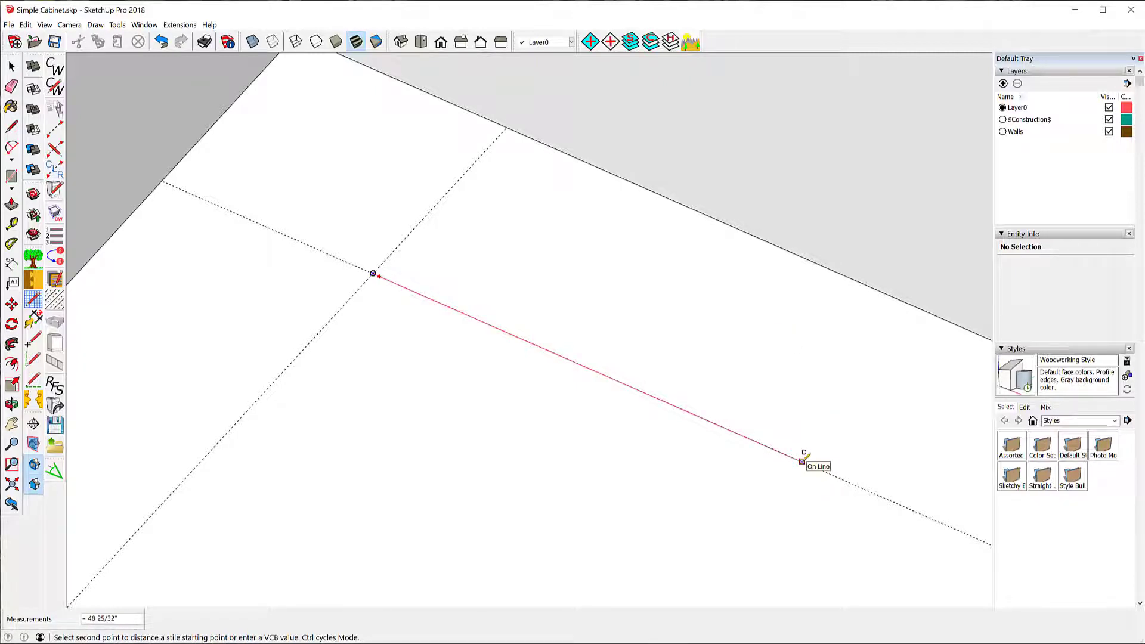
{"action": "type", "text": "47"}
{"action": "key", "text": "Return"}
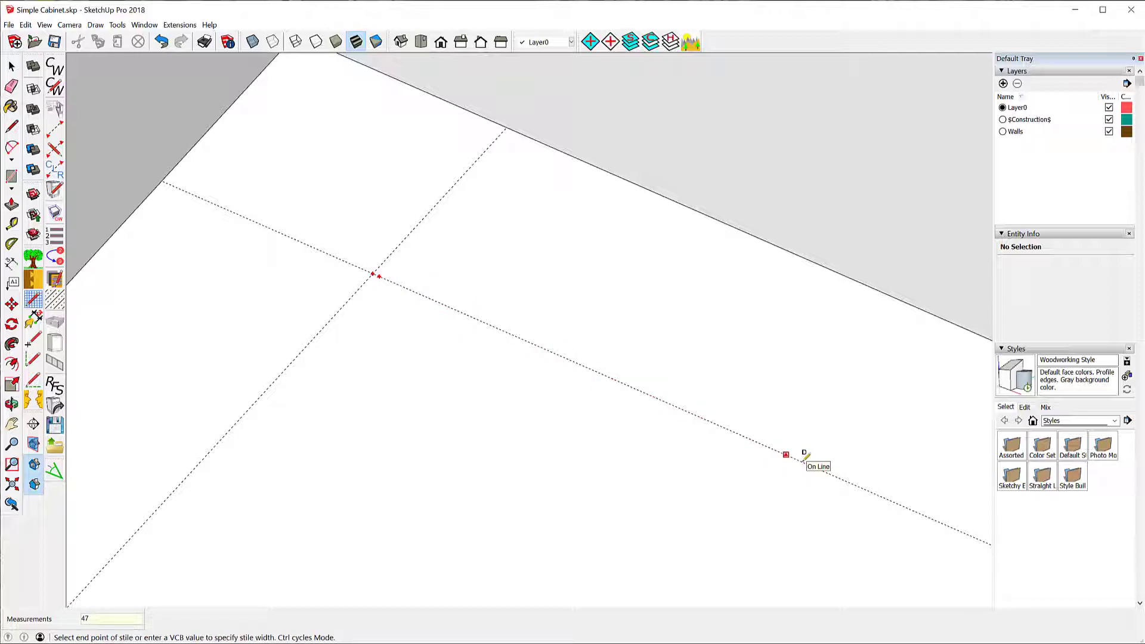
{"action": "left_click", "coordinate": [634, 382]}
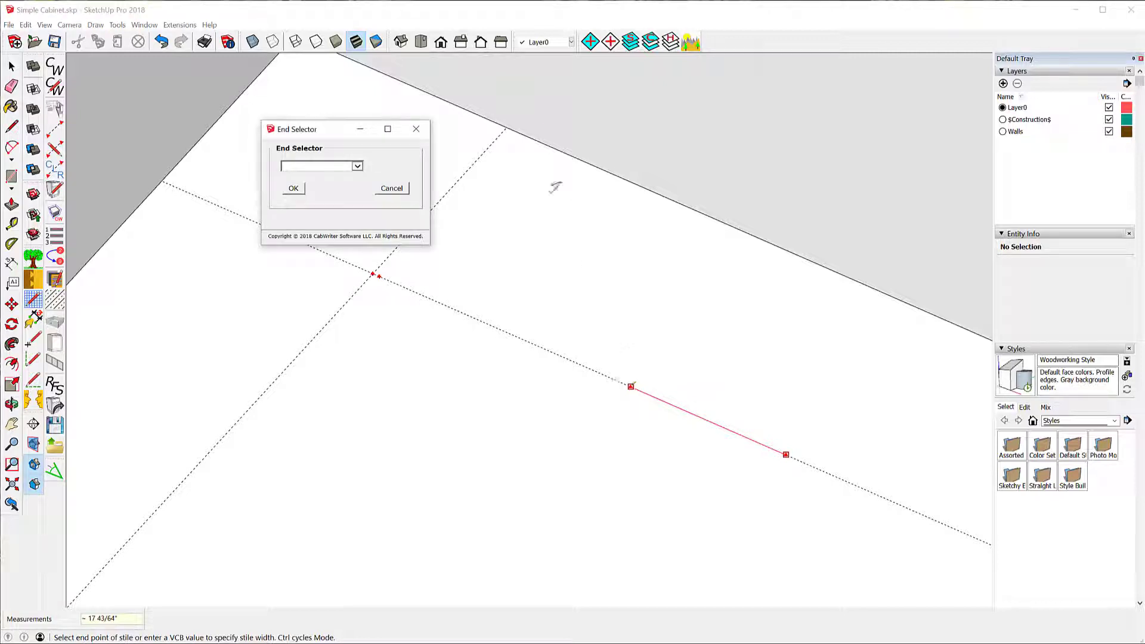
{"action": "left_click", "coordinate": [357, 167]}
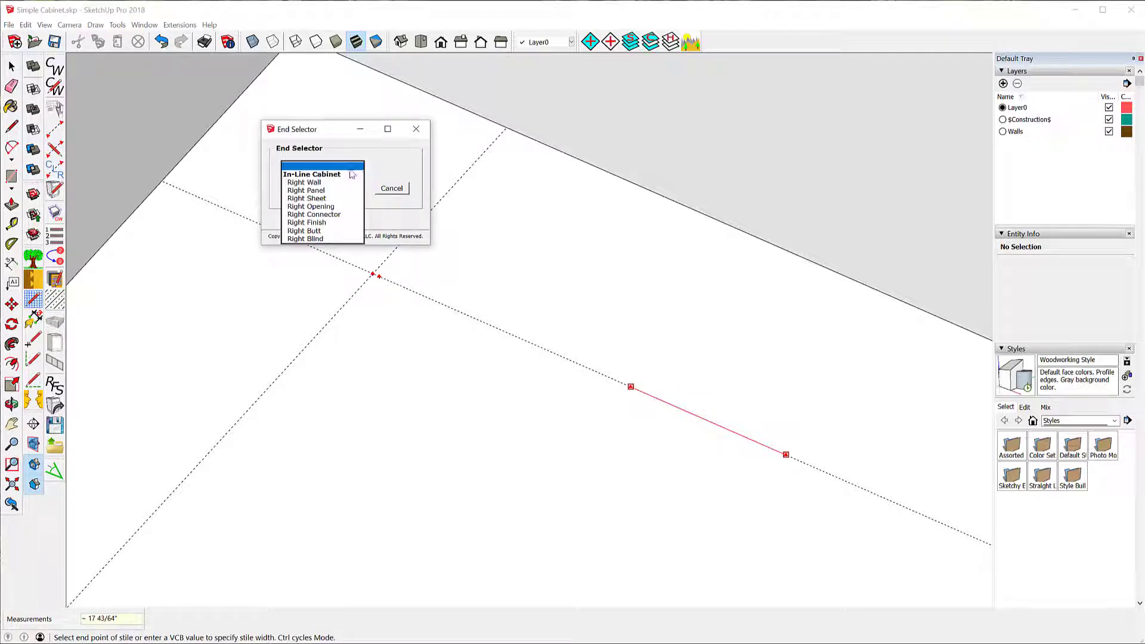
{"action": "left_click", "coordinate": [301, 207]}
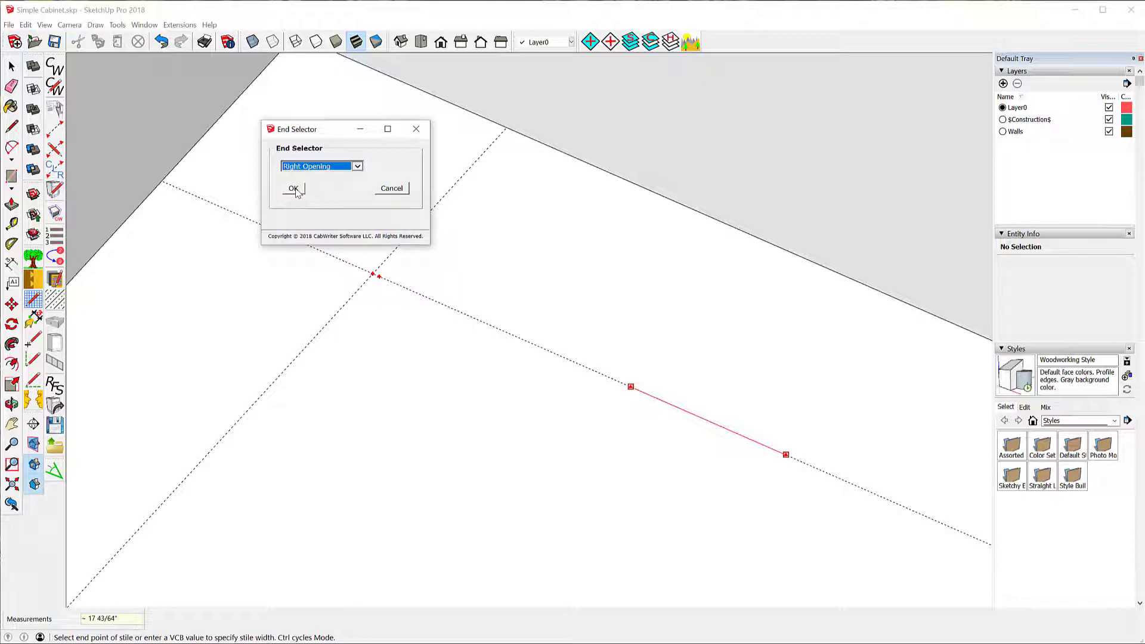
{"action": "left_click", "coordinate": [294, 188]}
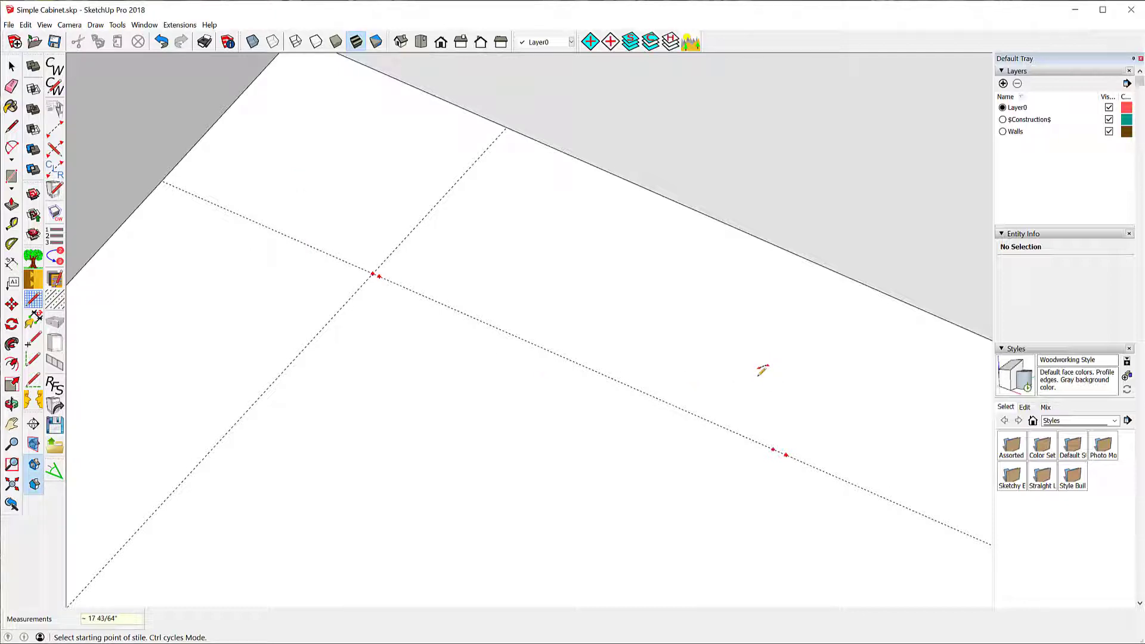
Place an intermediate stile on the guide using distance mode, measured from the inner edge of the end stile toward the corner.
{"action": "key", "text": "ctrl"}
{"action": "key", "text": "ctrl"}
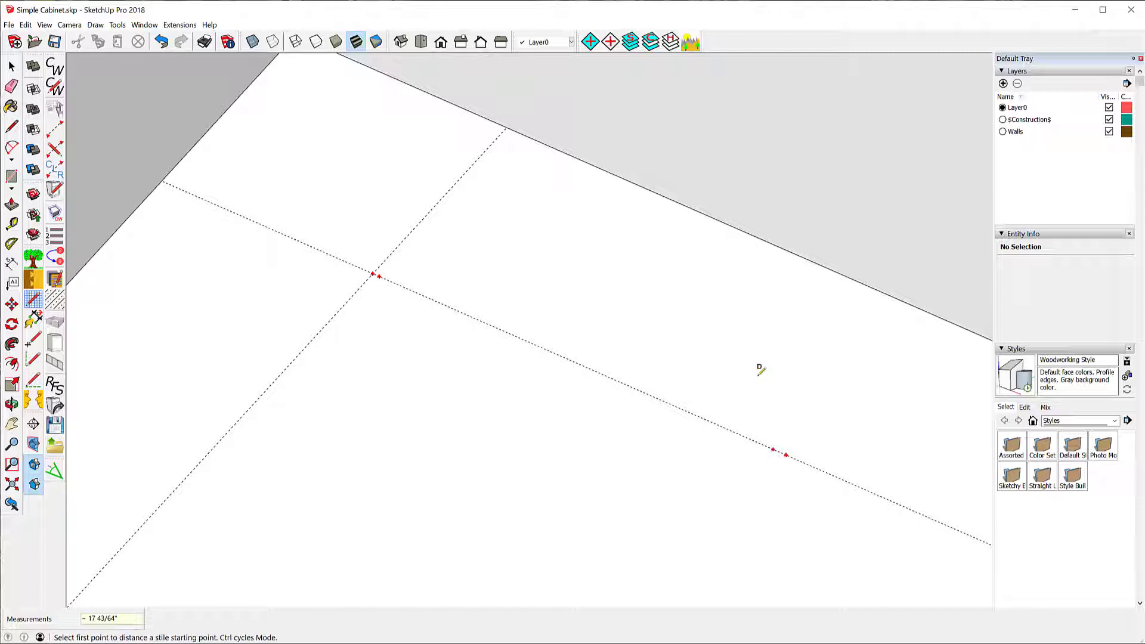
{"action": "left_click", "coordinate": [774, 448]}
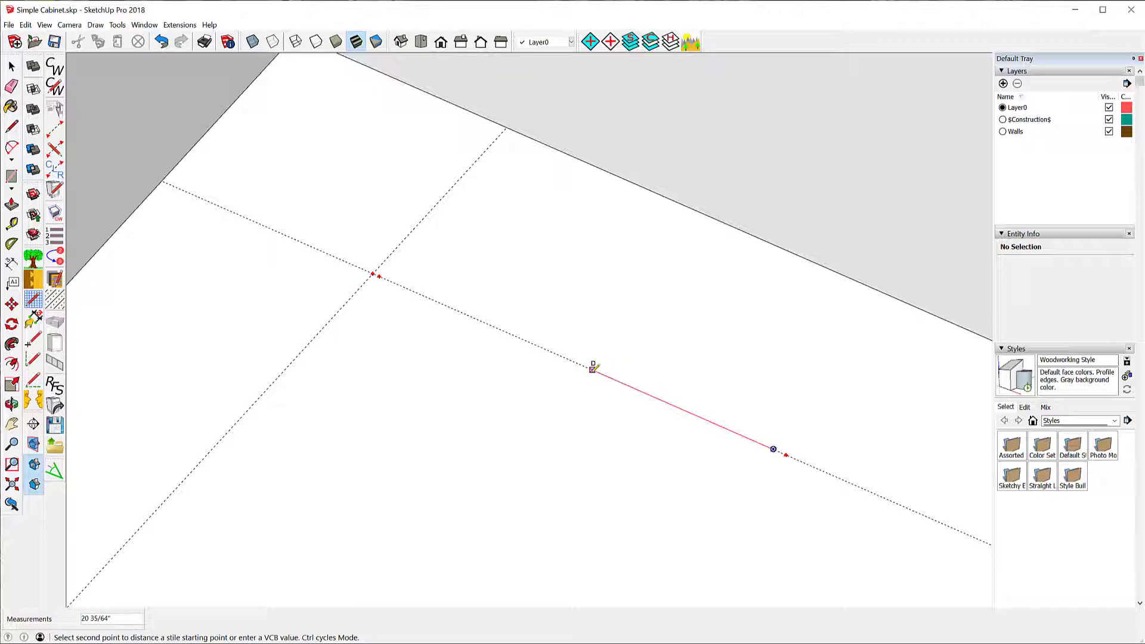
{"action": "type", "text": "11"}
{"action": "key", "text": "Return"}
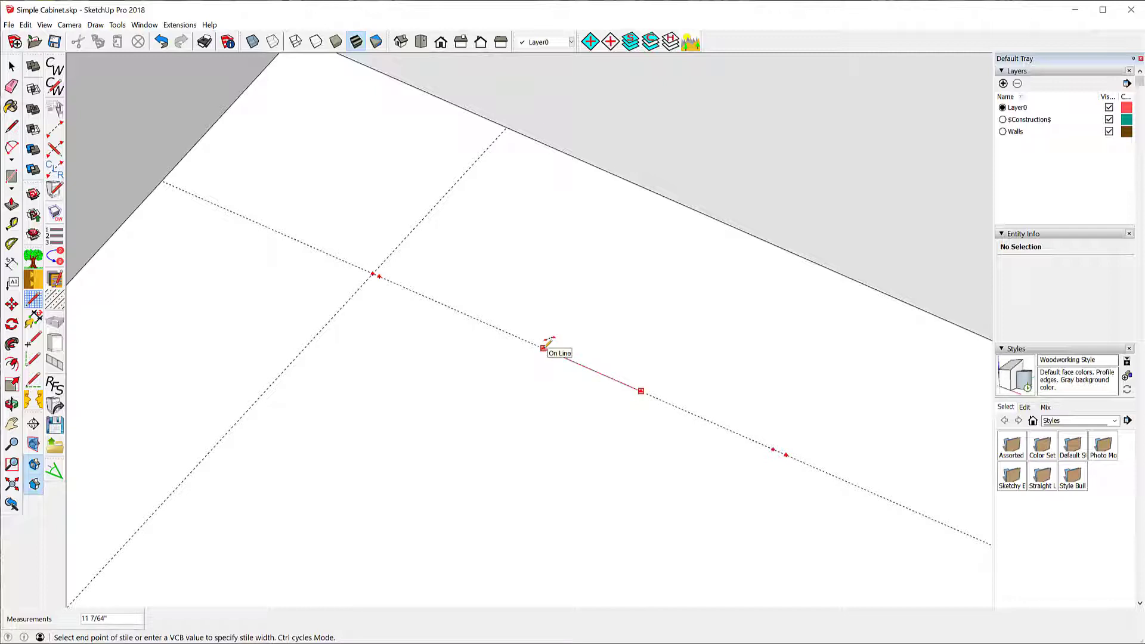
{"action": "key", "text": "Escape"}
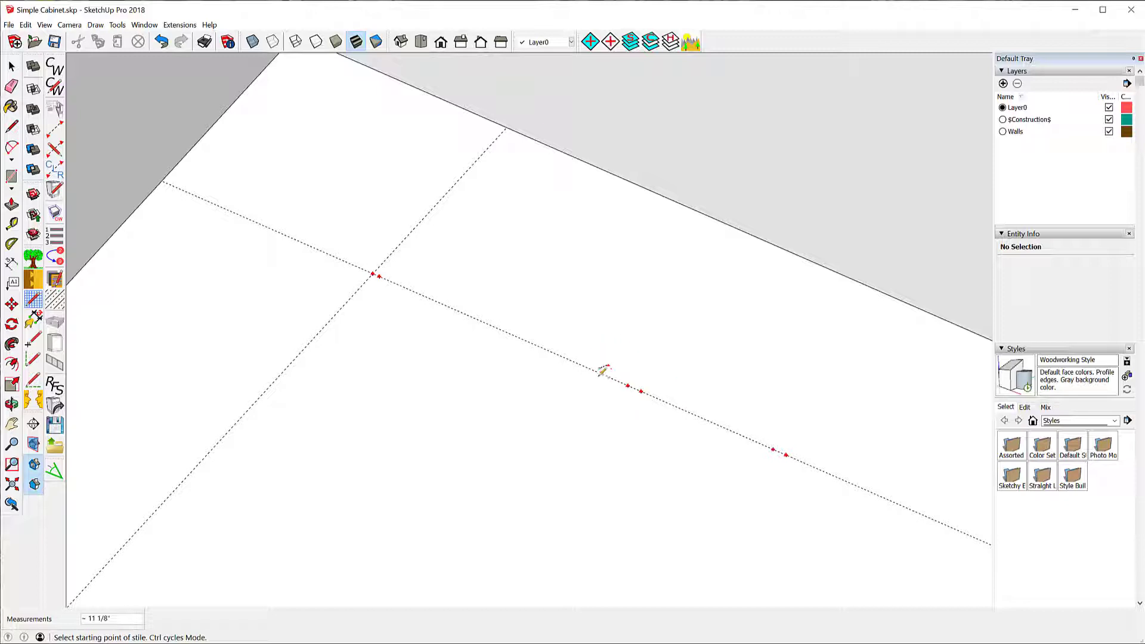
Place another intermediate stile using distance mode, measured from the inner edge of the previous intermediate stile toward the guide intersection.
{"action": "key", "text": "ctrl"}
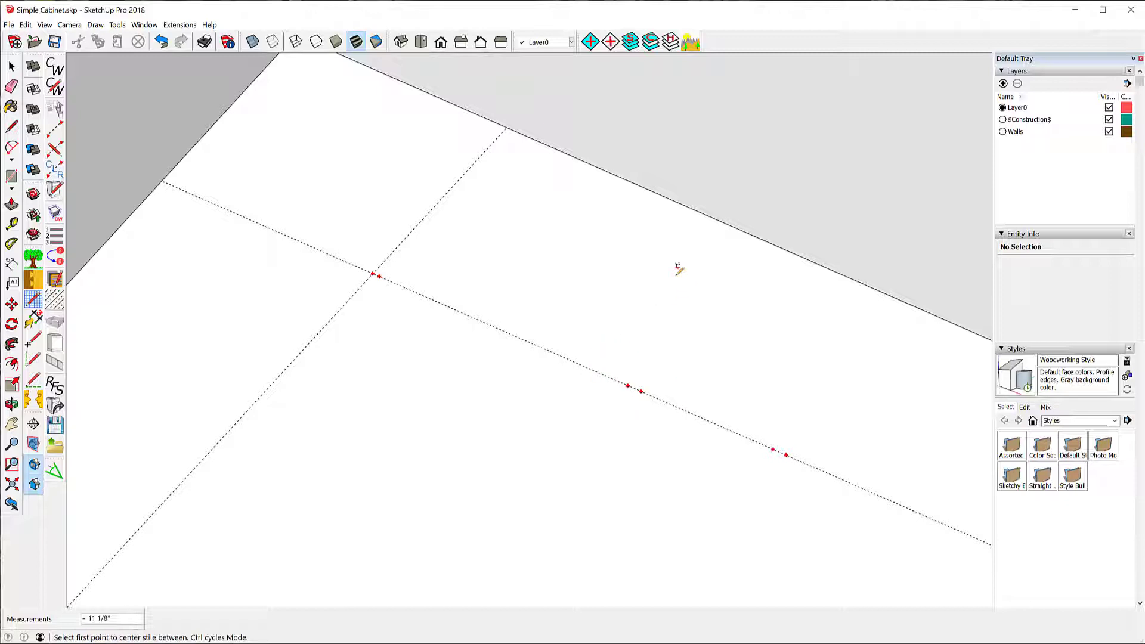
{"action": "key", "text": "ctrl"}
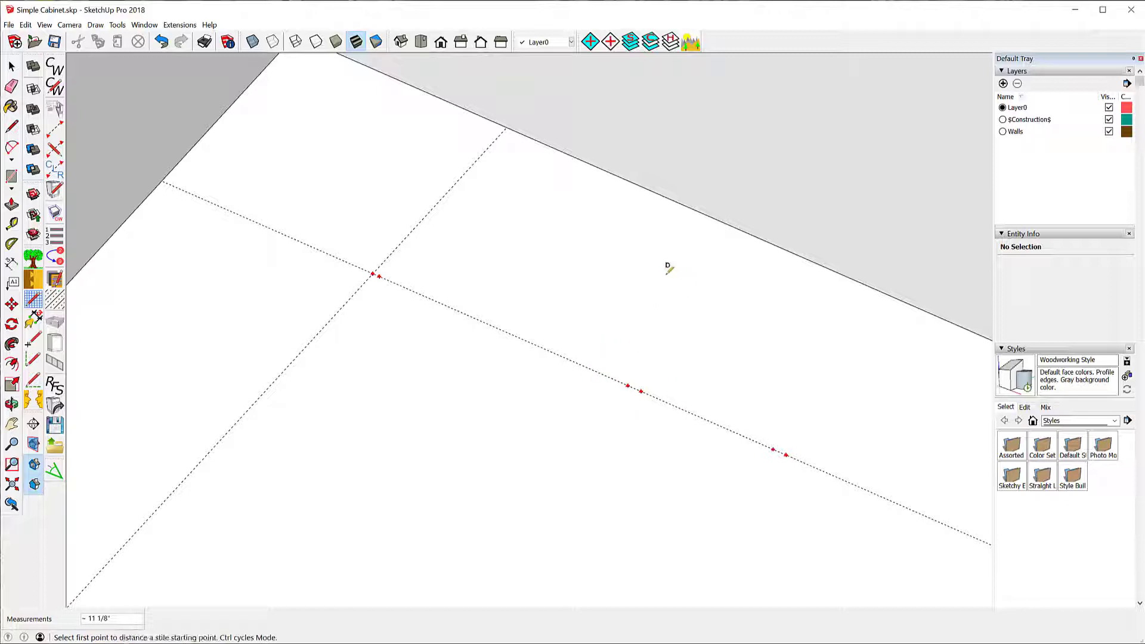
{"action": "left_click", "coordinate": [627, 384]}
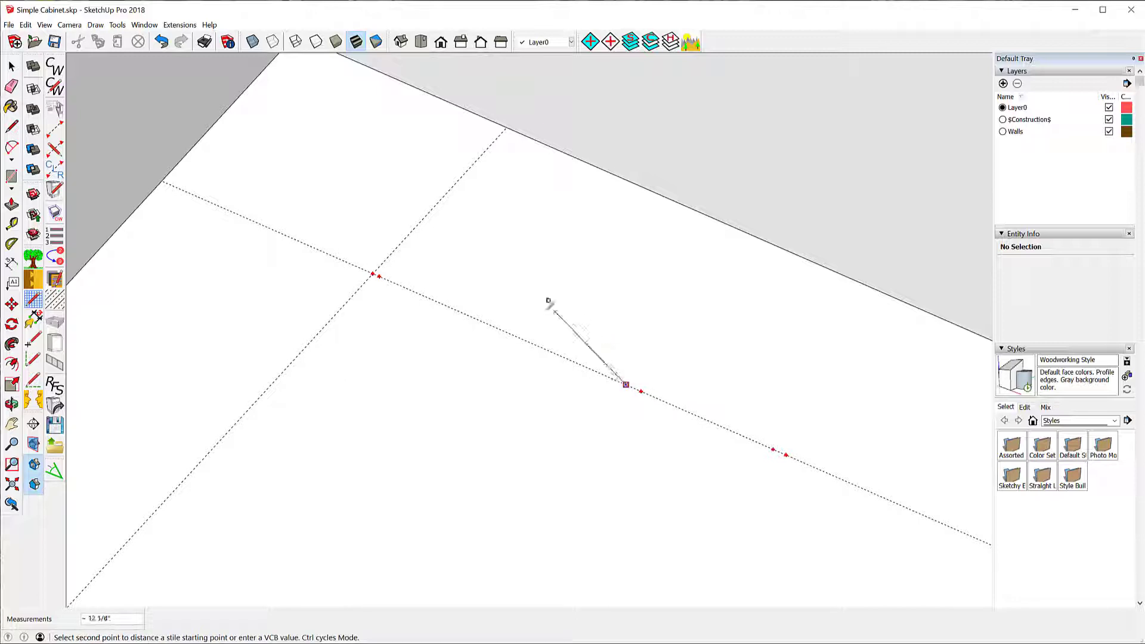
{"action": "left_click", "coordinate": [481, 319]}
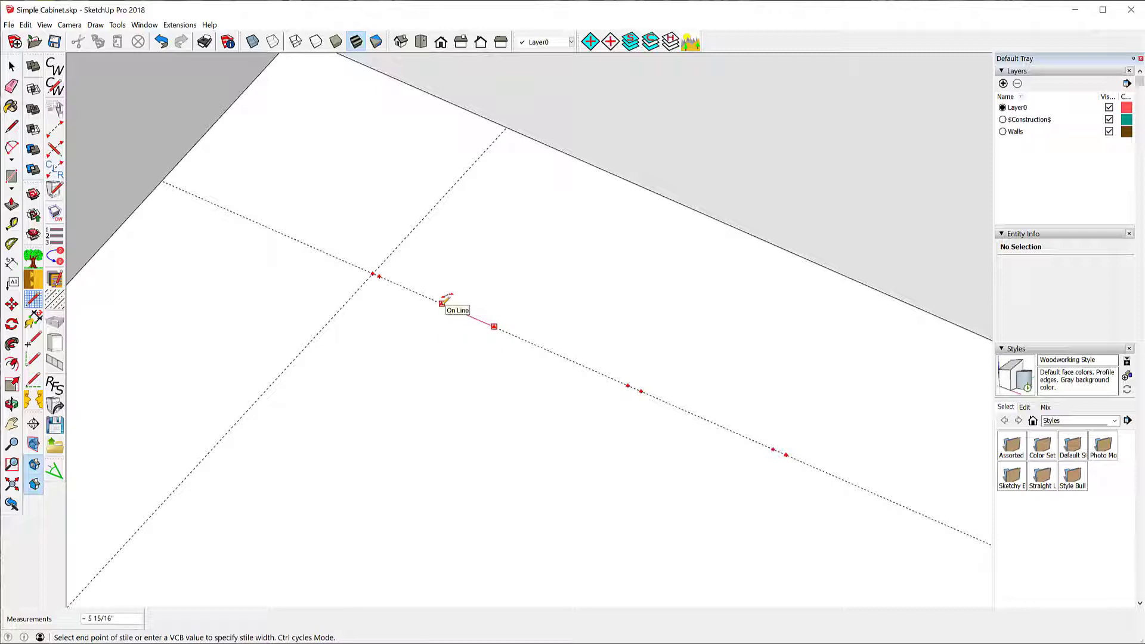
{"action": "left_click", "coordinate": [445, 300]}
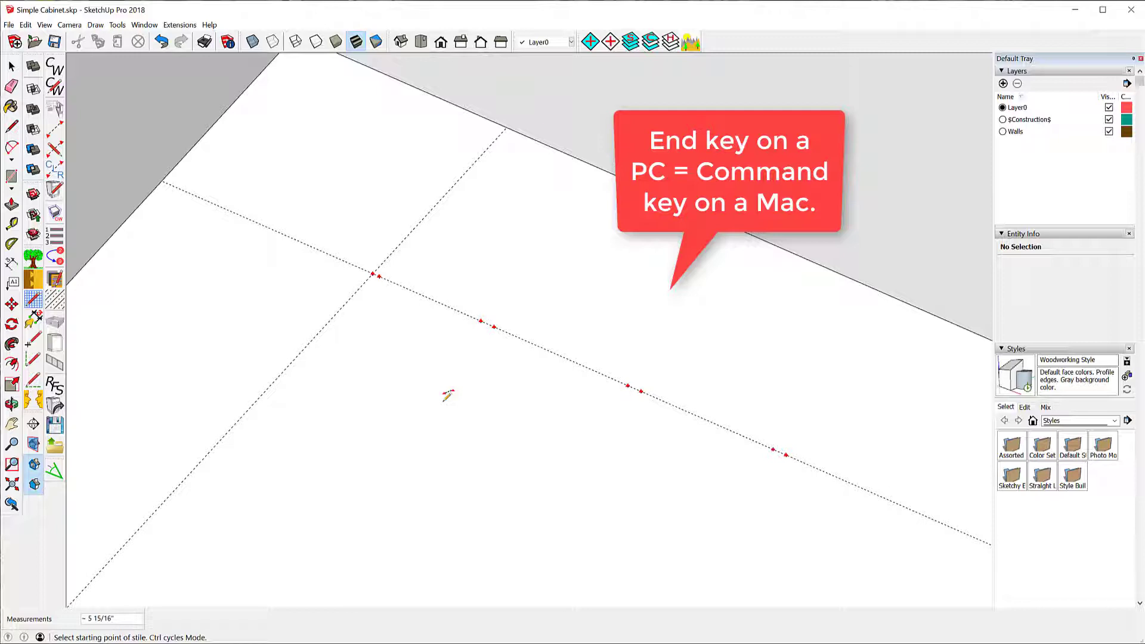
Finish the stile layout and assign the Lazy Susan Base type to box number 1.
{"action": "key", "text": "End"}
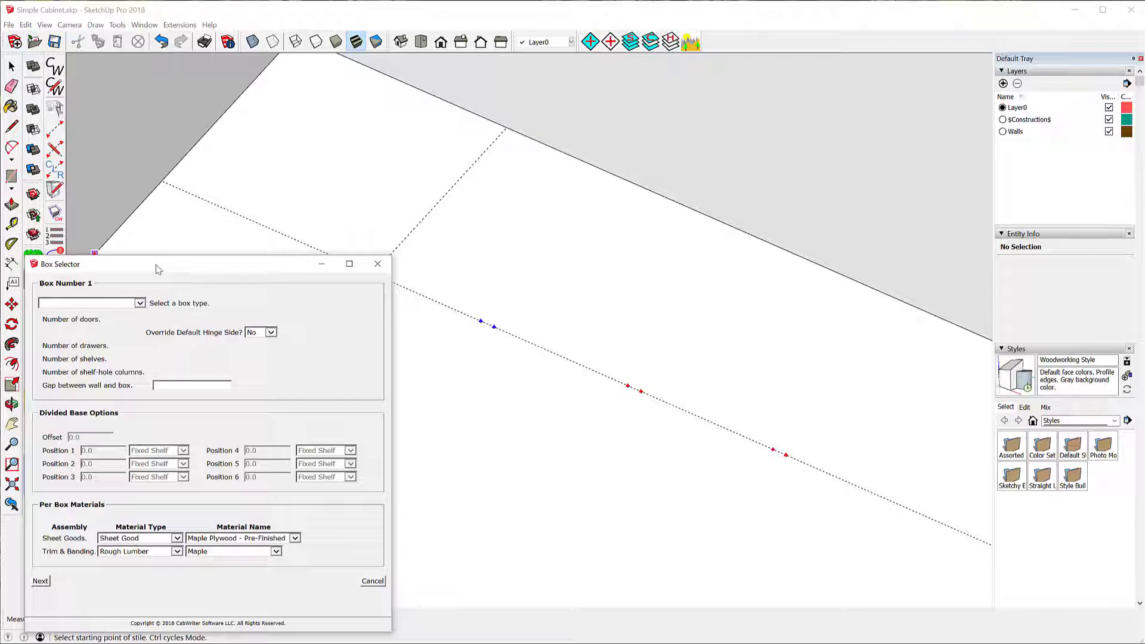
{"action": "left_click_drag", "start_coordinate": [156, 269], "coordinate": [814, 26]}
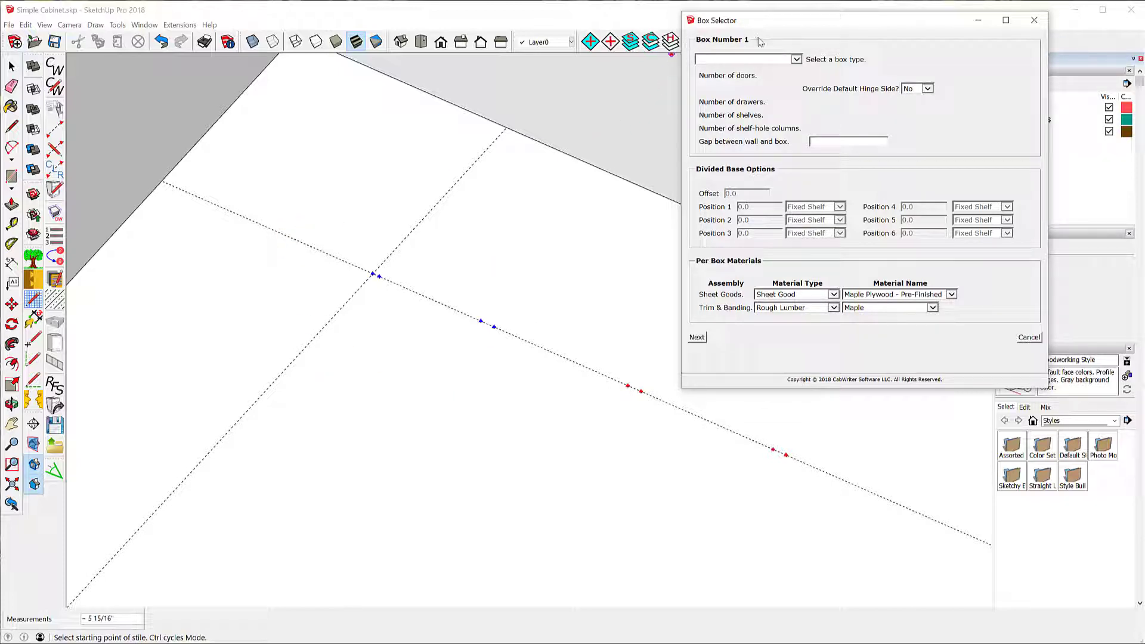
{"action": "left_click", "coordinate": [796, 60]}
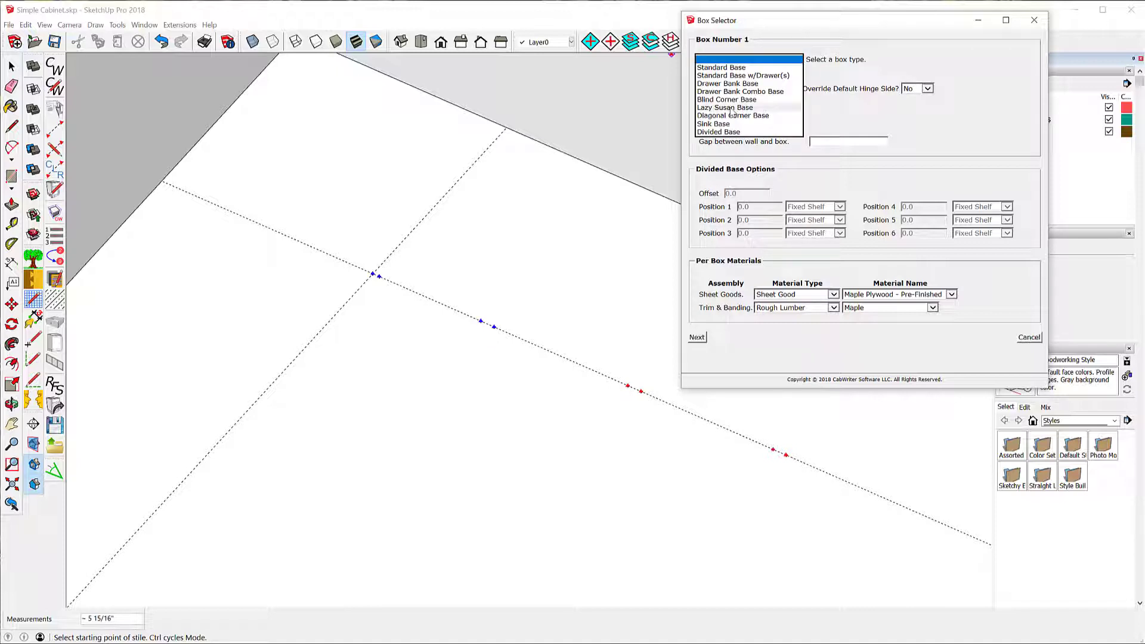
{"action": "left_click", "coordinate": [732, 108]}
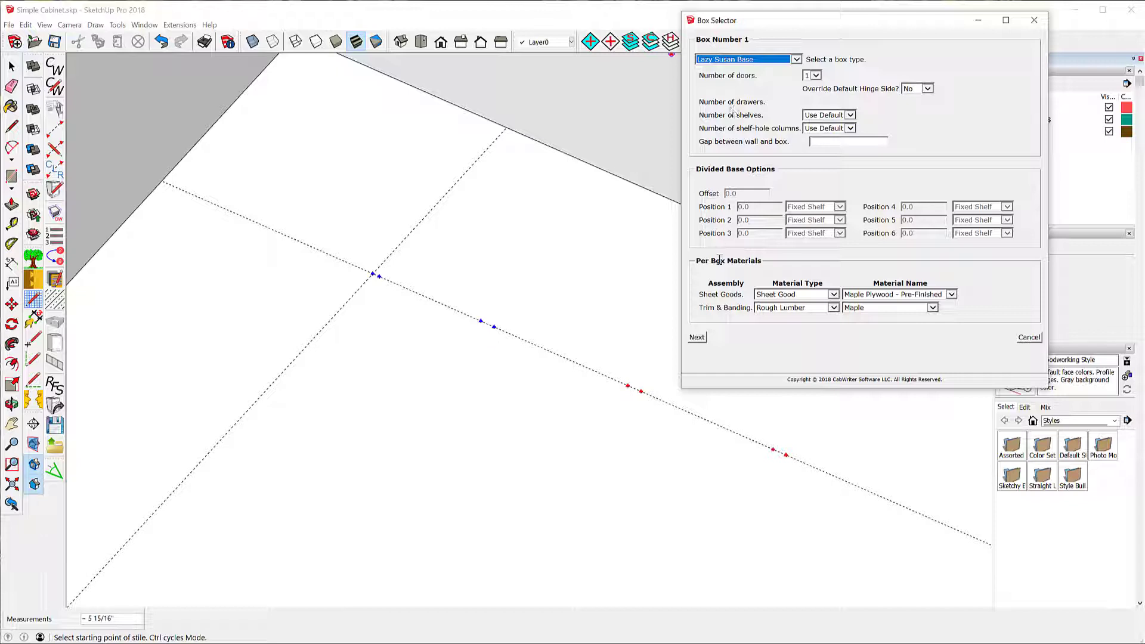
{"action": "left_click", "coordinate": [696, 337]}
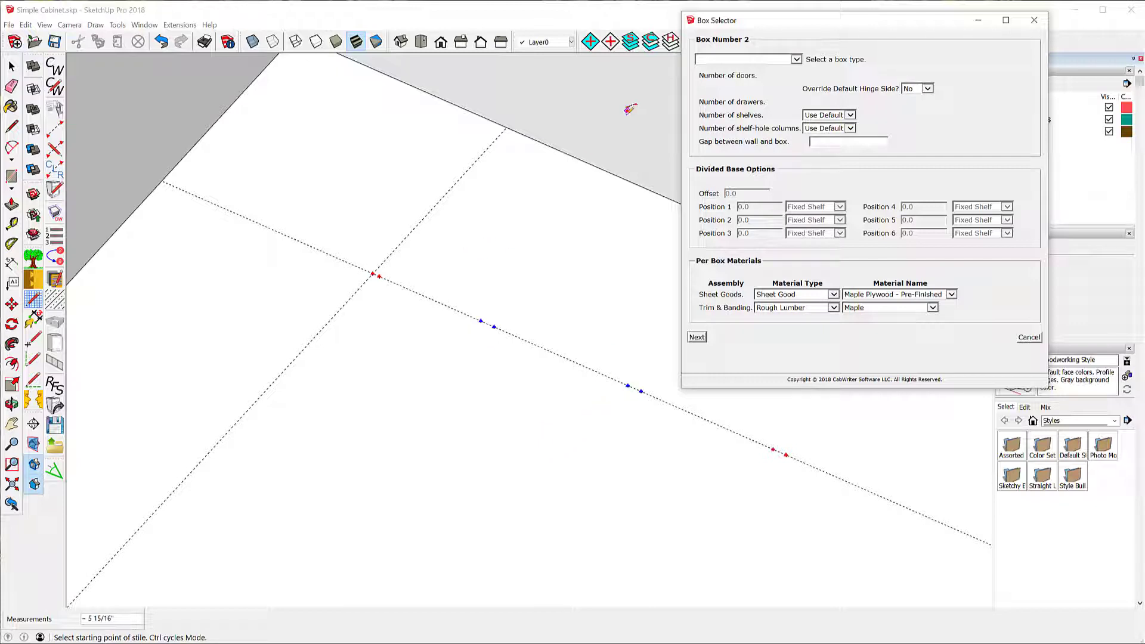
Assign the Drawer Bank Base type to box number 2 and proceed to box number 3.
{"action": "left_click", "coordinate": [797, 59]}
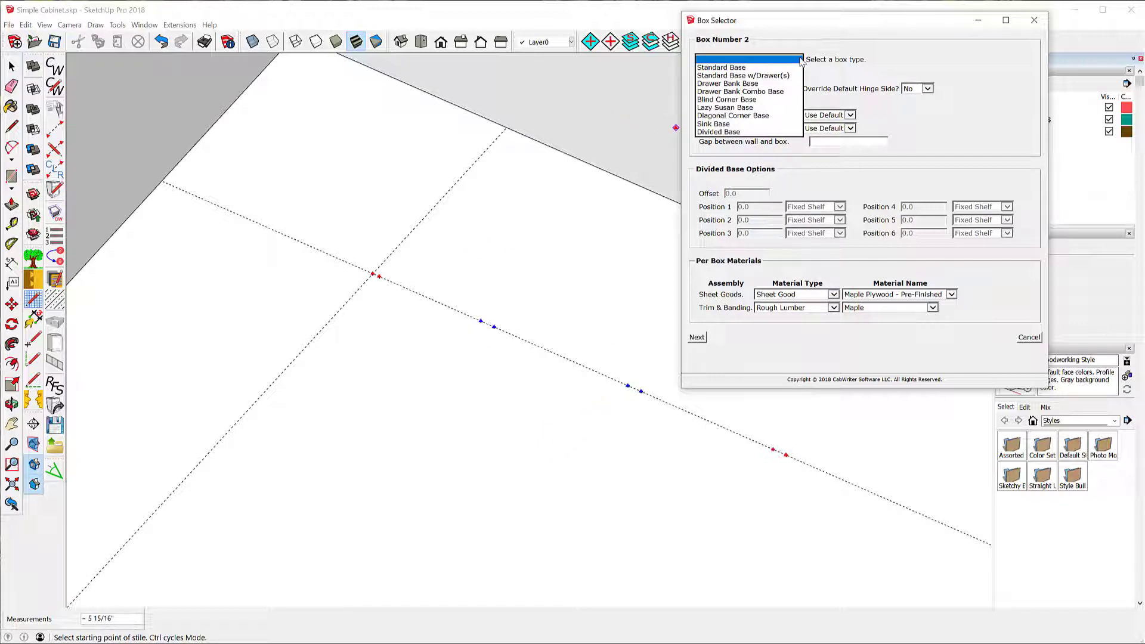
{"action": "left_click", "coordinate": [754, 84]}
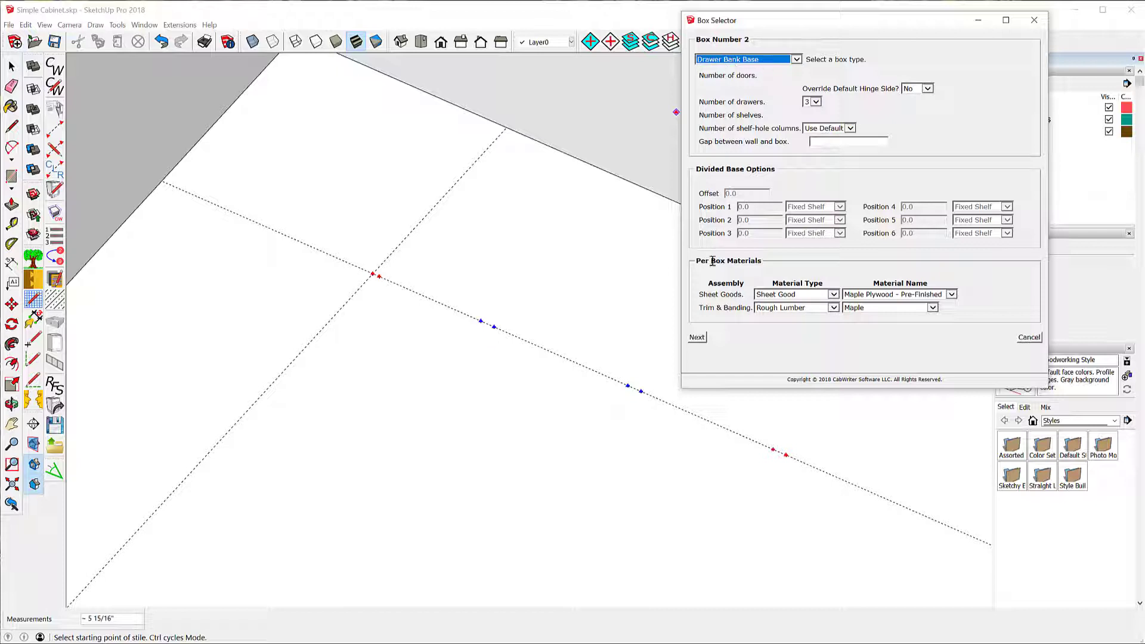
{"action": "left_click", "coordinate": [697, 338]}
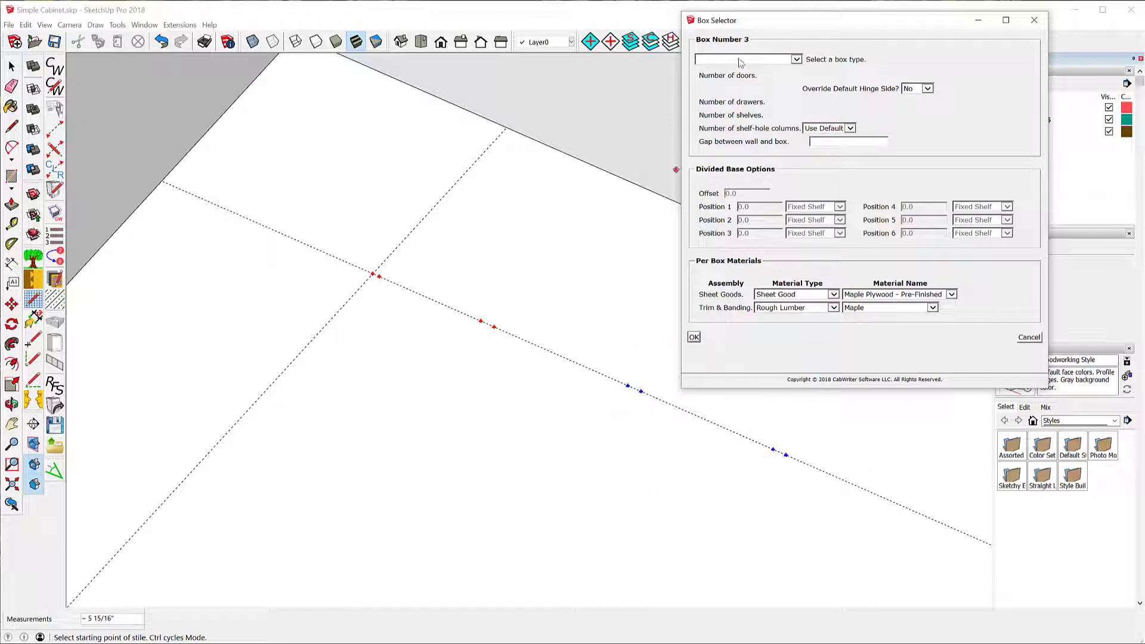
Assign the Standard Base w/Drawer(s) type to box number 3 and generate the base cabinet run.
{"action": "left_click", "coordinate": [797, 59]}
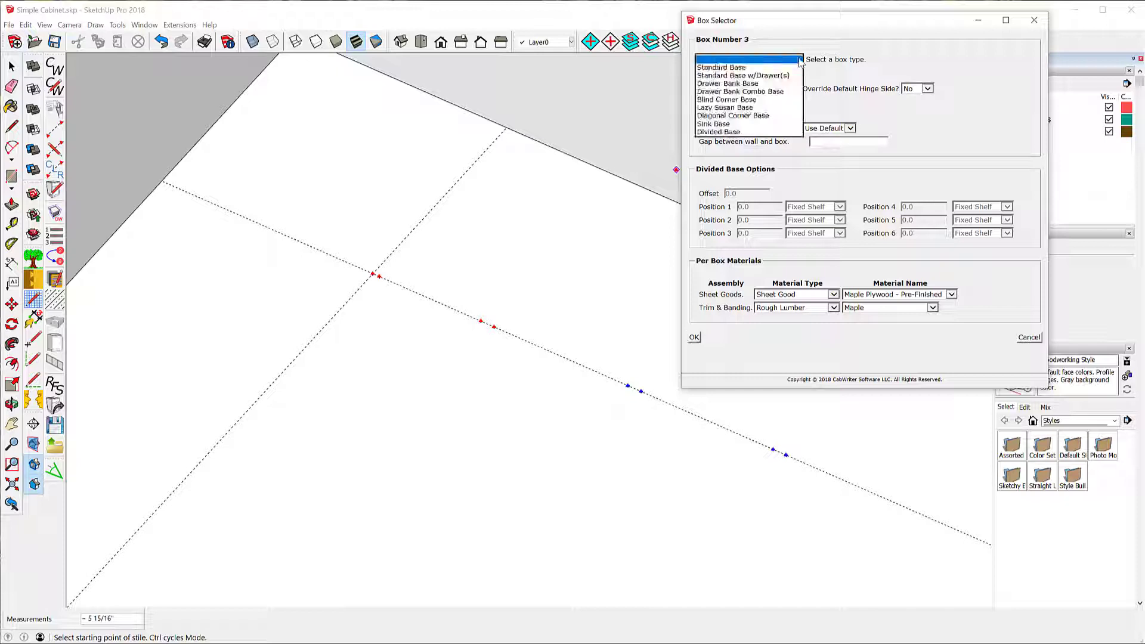
{"action": "left_click", "coordinate": [773, 76]}
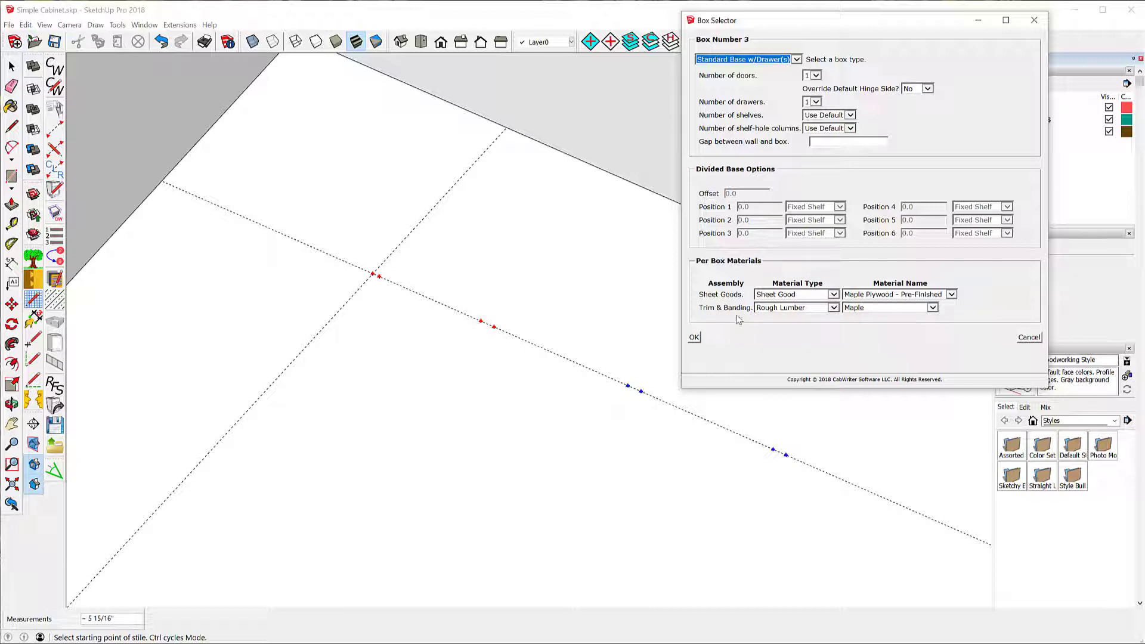
{"action": "left_click", "coordinate": [695, 337]}
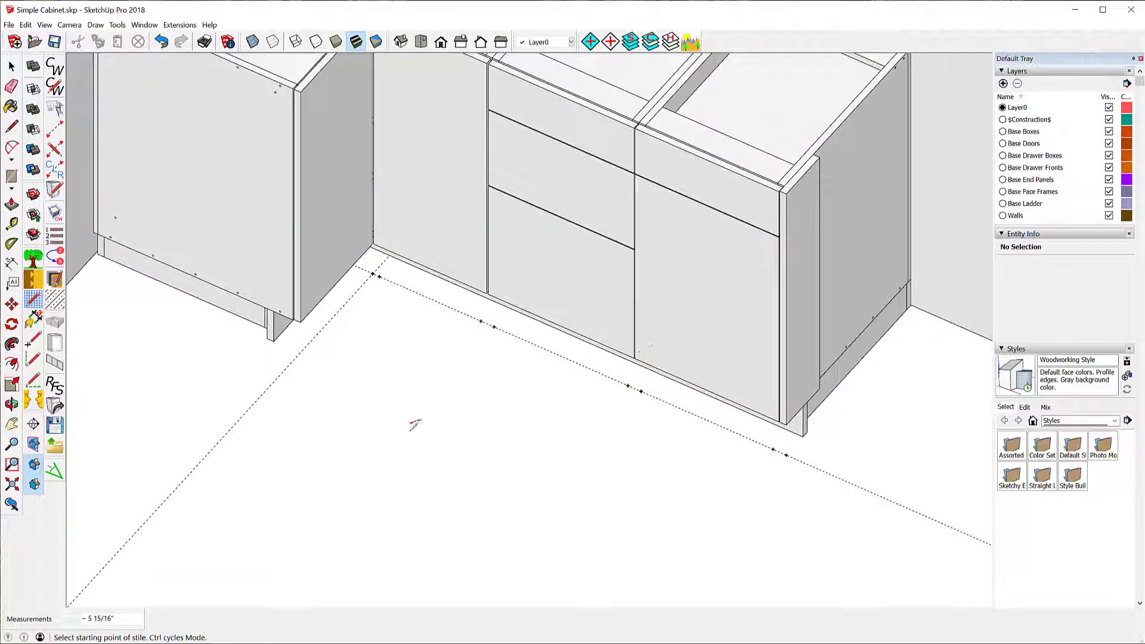
{"action": "scroll", "coordinate": [415, 424], "scroll_direction": "down", "scroll_amount": 6}
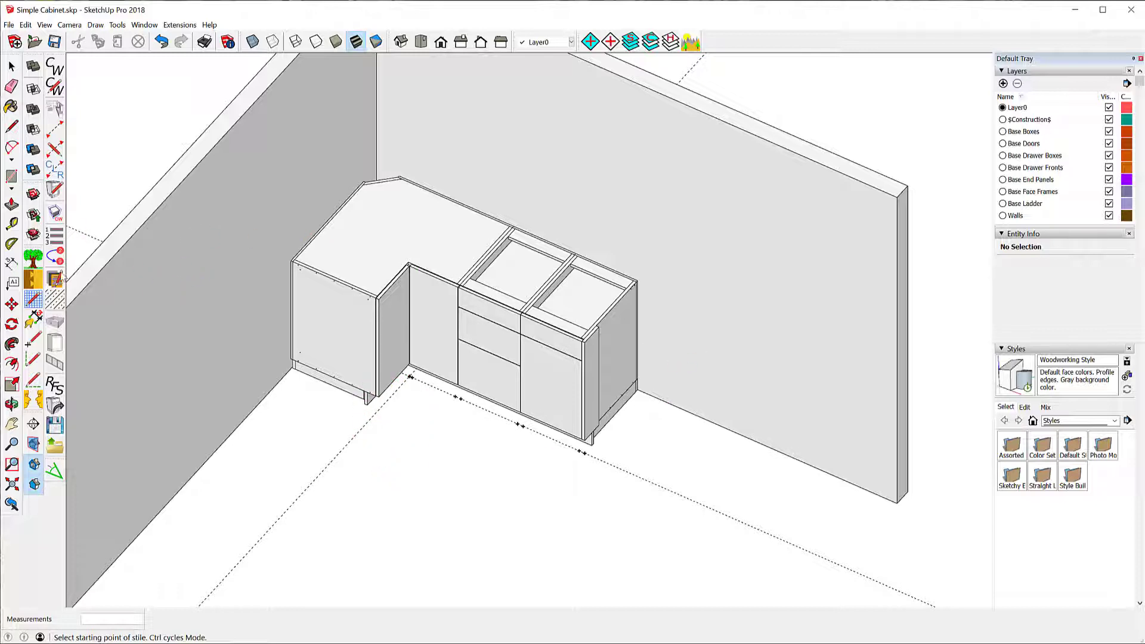
Place a vertical guide along the outer front edge of the drawer base at the open end of the cabinet run.
{"action": "left_click", "coordinate": [12, 225]}
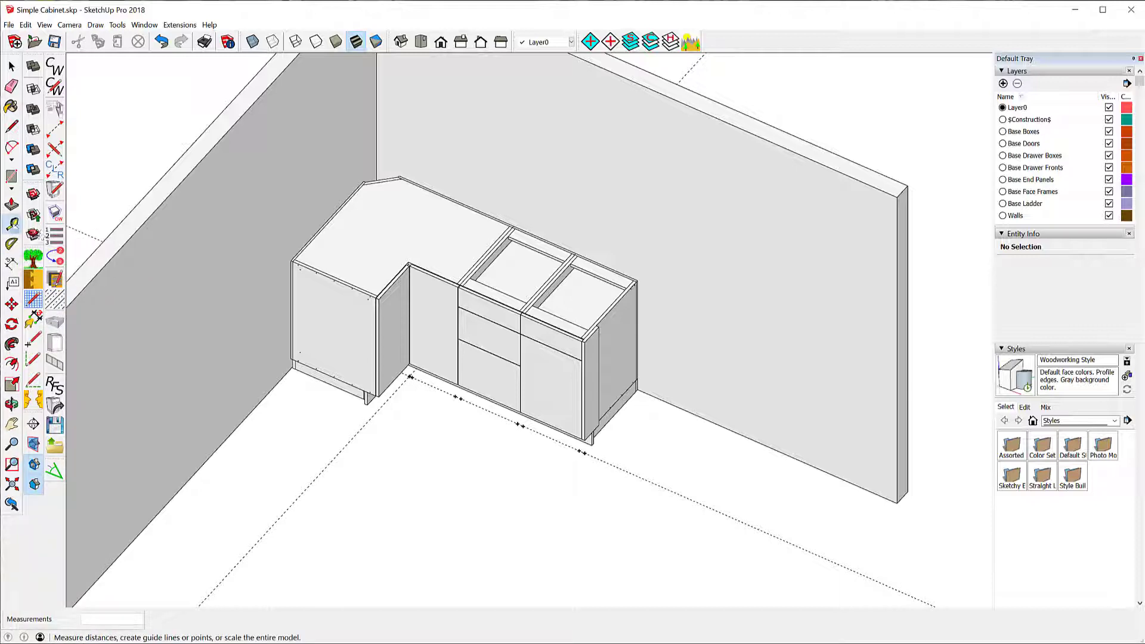
{"action": "scroll", "coordinate": [682, 351], "scroll_direction": "up", "scroll_amount": 4}
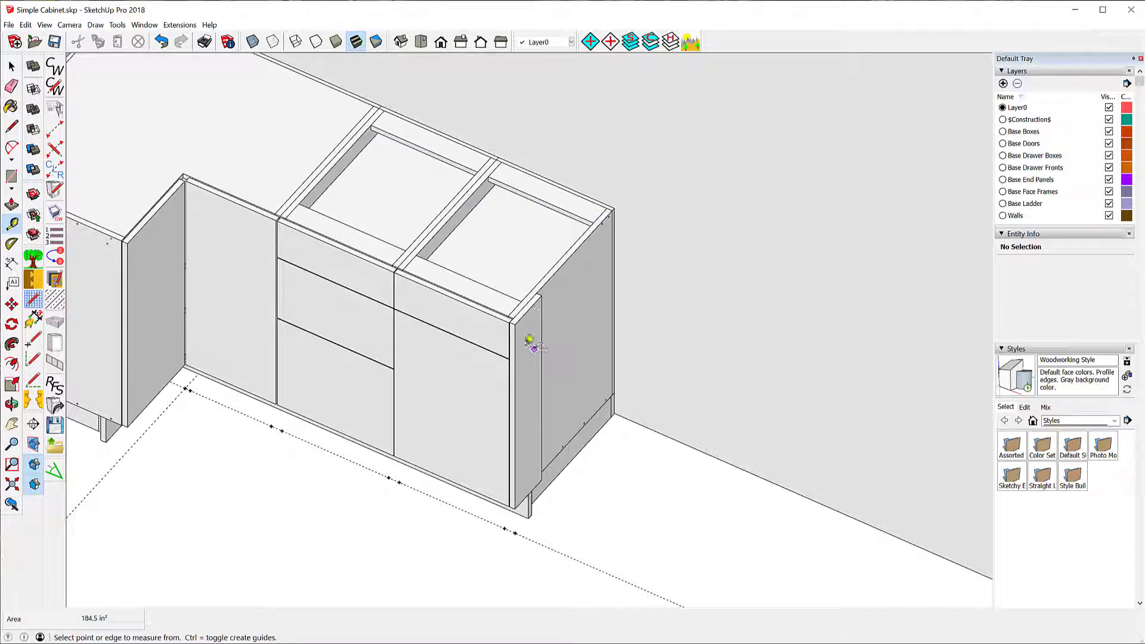
{"action": "left_click", "coordinate": [515, 337]}
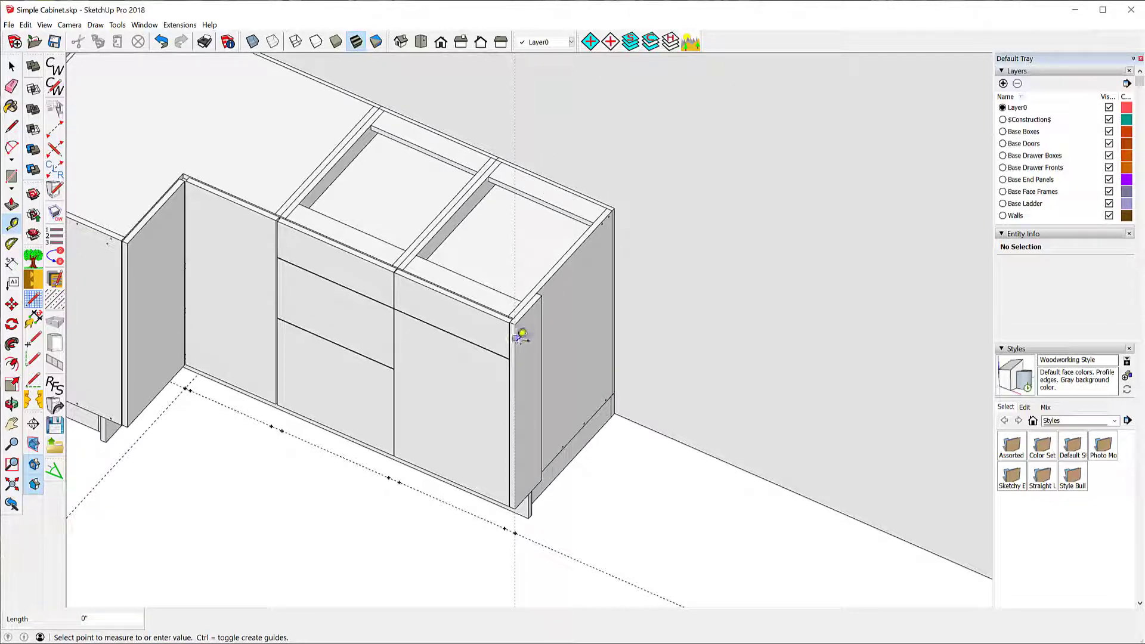
{"action": "left_click", "coordinate": [515, 339]}
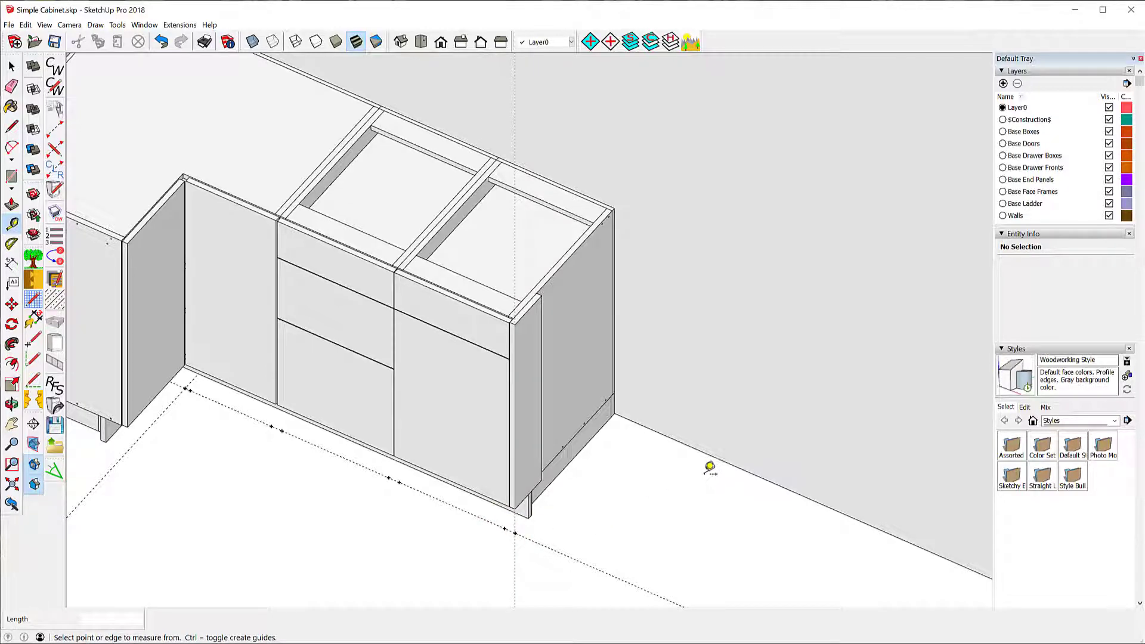
{"action": "scroll", "coordinate": [709, 467], "scroll_direction": "down", "scroll_amount": 3}
{"action": "scroll", "coordinate": [725, 448], "scroll_direction": "down", "scroll_amount": 2}
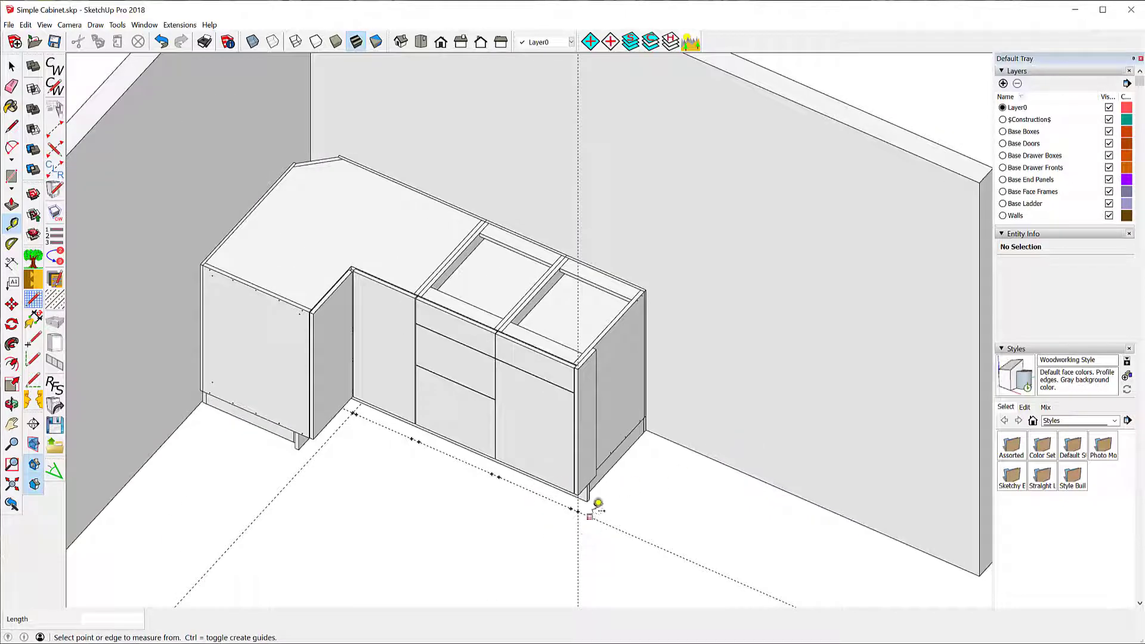
Place a vertical guide through the outer front corner of the lazy Susan door, starting from the front edge of the cabinet's exposed side.
{"action": "left_click", "coordinate": [319, 309]}
{"action": "scroll", "coordinate": [315, 319], "scroll_direction": "up", "scroll_amount": 5}
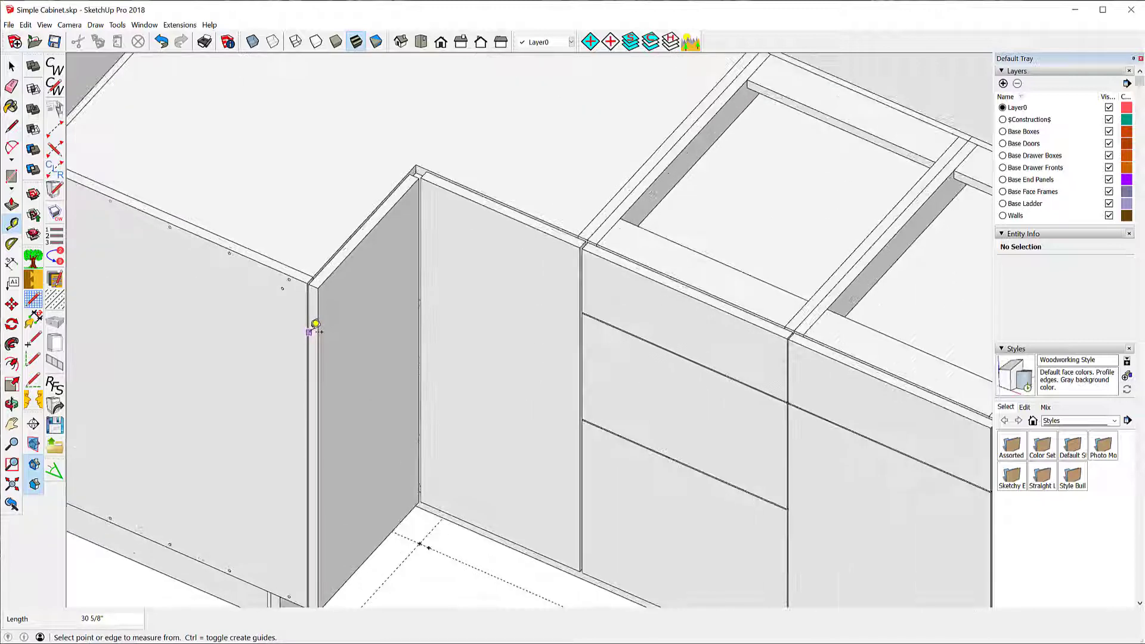
{"action": "scroll", "coordinate": [315, 322], "scroll_direction": "up", "scroll_amount": 4}
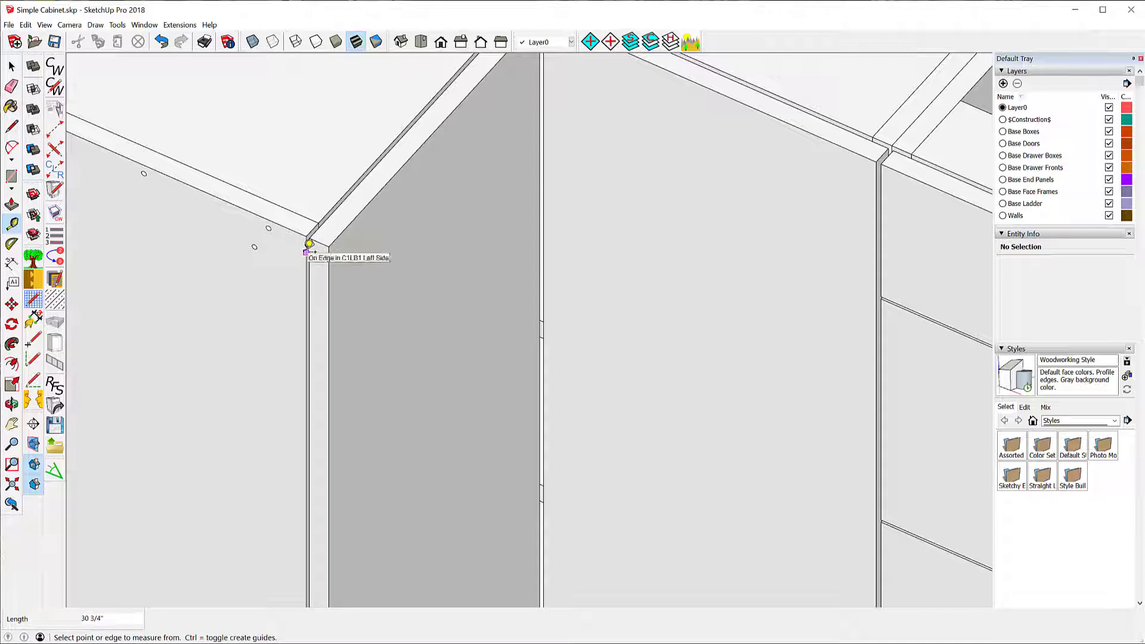
{"action": "left_click", "coordinate": [307, 251]}
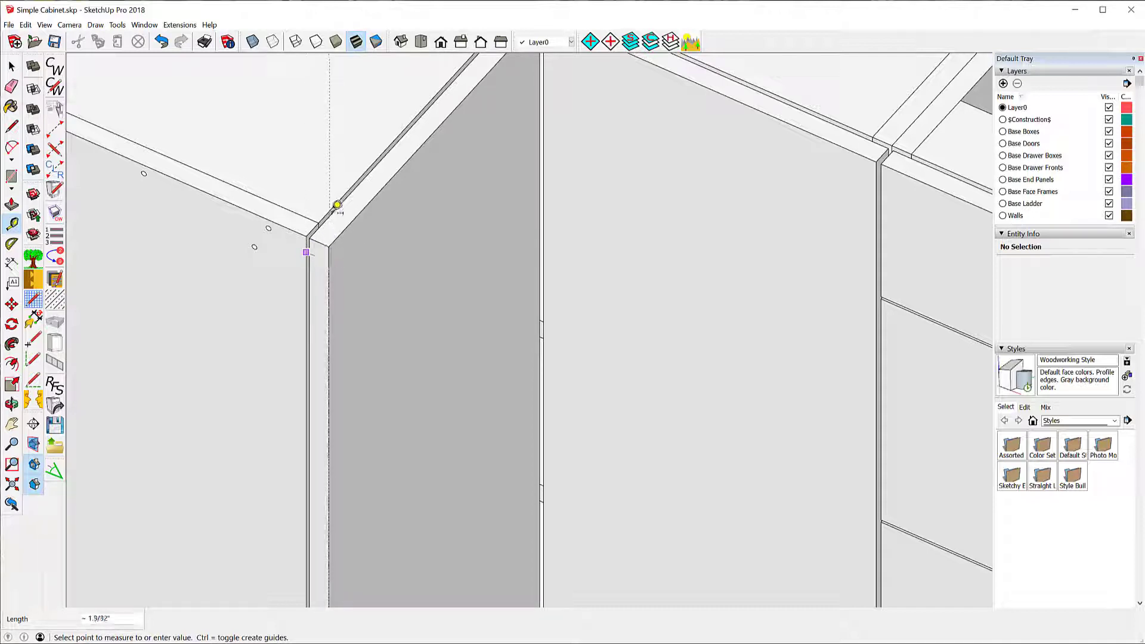
{"action": "left_click", "coordinate": [421, 41]}
{"action": "scroll", "coordinate": [401, 179], "scroll_direction": "up", "scroll_amount": 3}
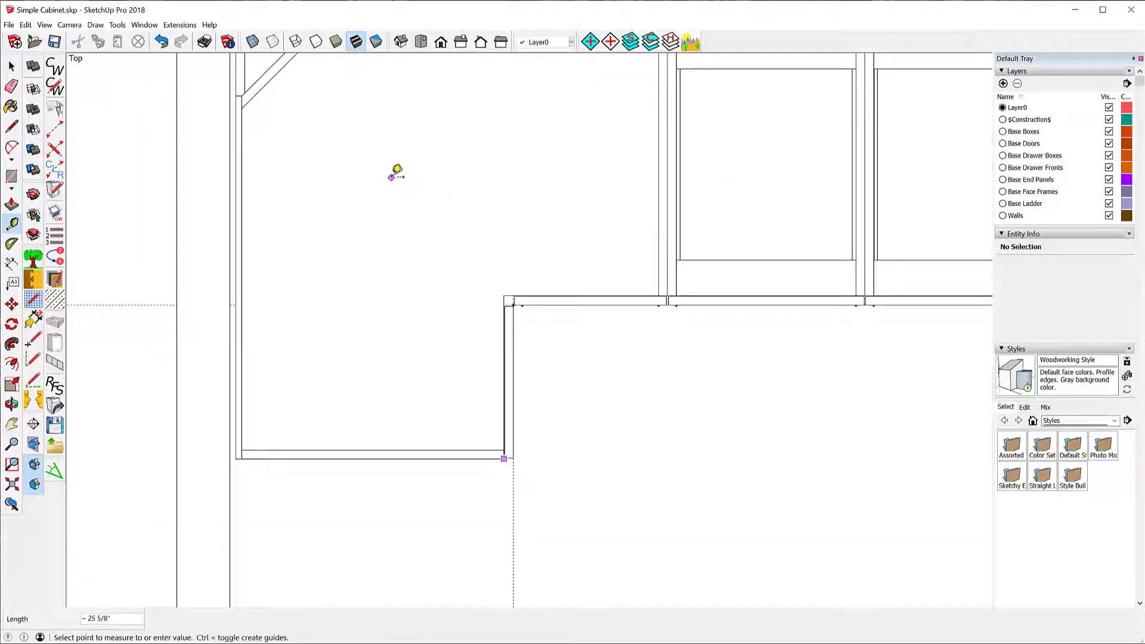
{"action": "scroll", "coordinate": [501, 463], "scroll_direction": "up", "scroll_amount": 8}
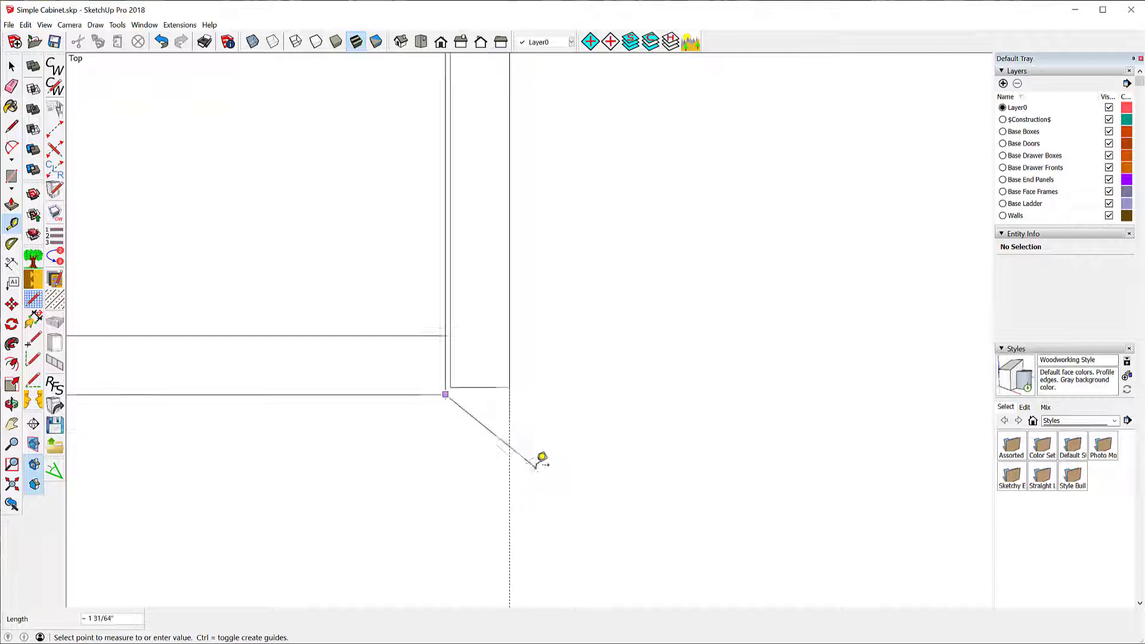
{"action": "scroll", "coordinate": [537, 463], "scroll_direction": "up", "scroll_amount": 3}
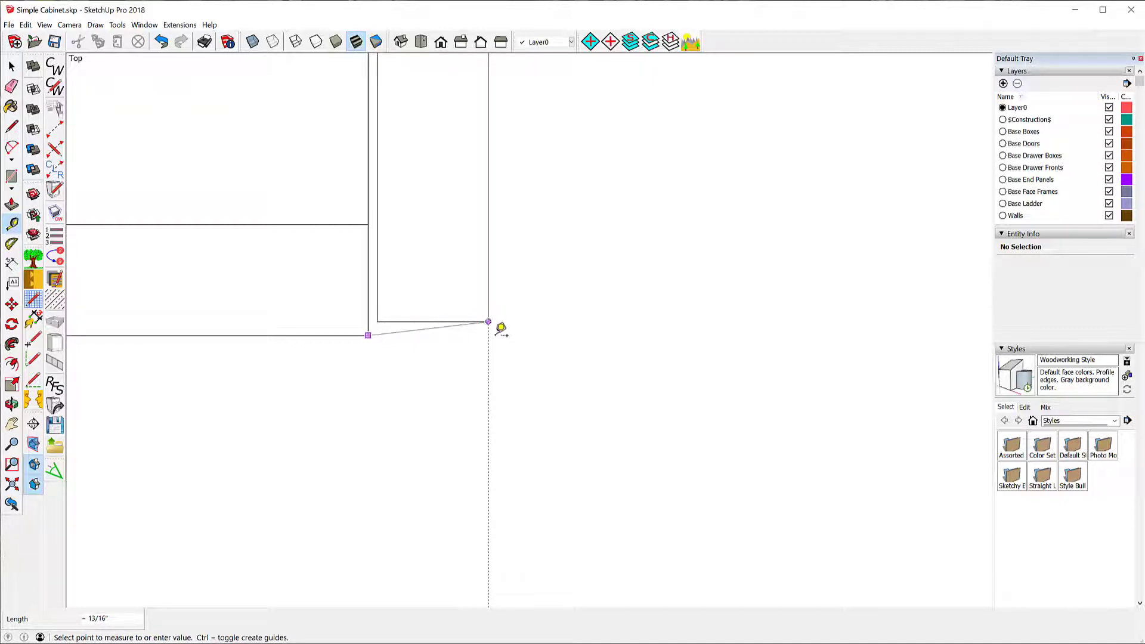
{"action": "left_click", "coordinate": [446, 43]}
{"action": "left_click", "coordinate": [401, 41]}
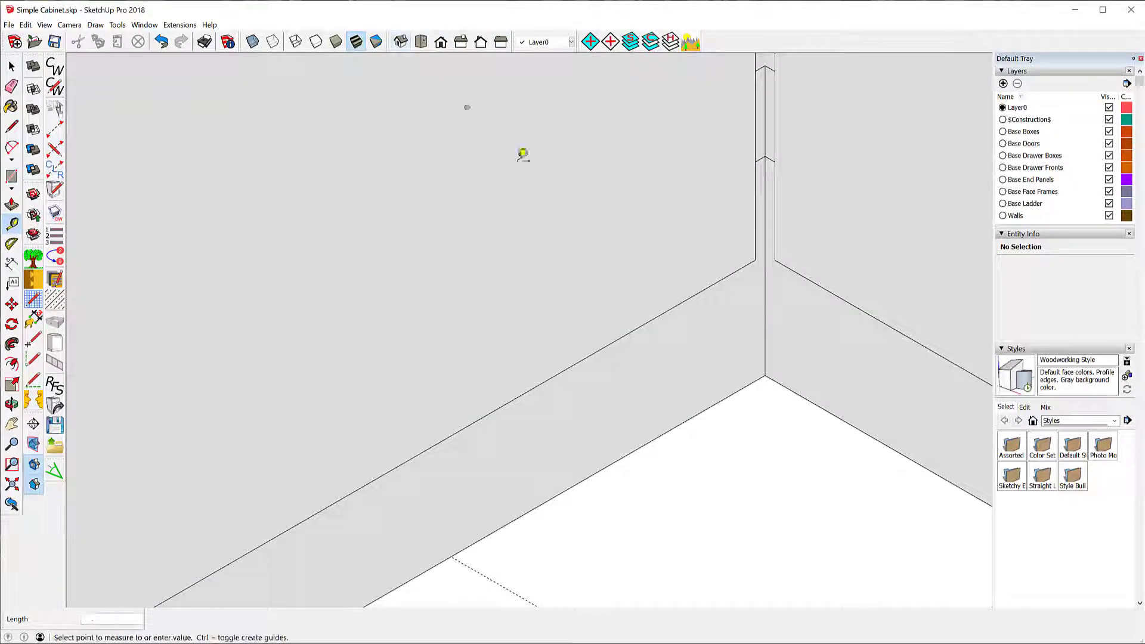
{"action": "scroll", "coordinate": [608, 238], "scroll_direction": "down", "scroll_amount": 8}
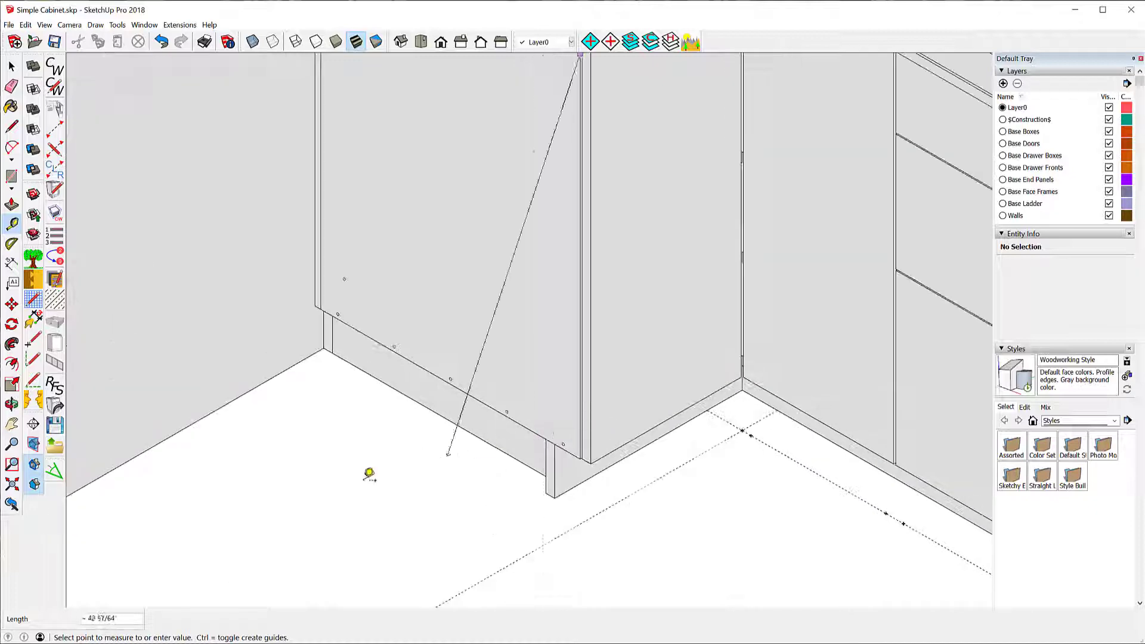
{"action": "scroll", "coordinate": [306, 549], "scroll_direction": "down", "scroll_amount": 3}
{"action": "scroll", "coordinate": [511, 225], "scroll_direction": "up", "scroll_amount": 5}
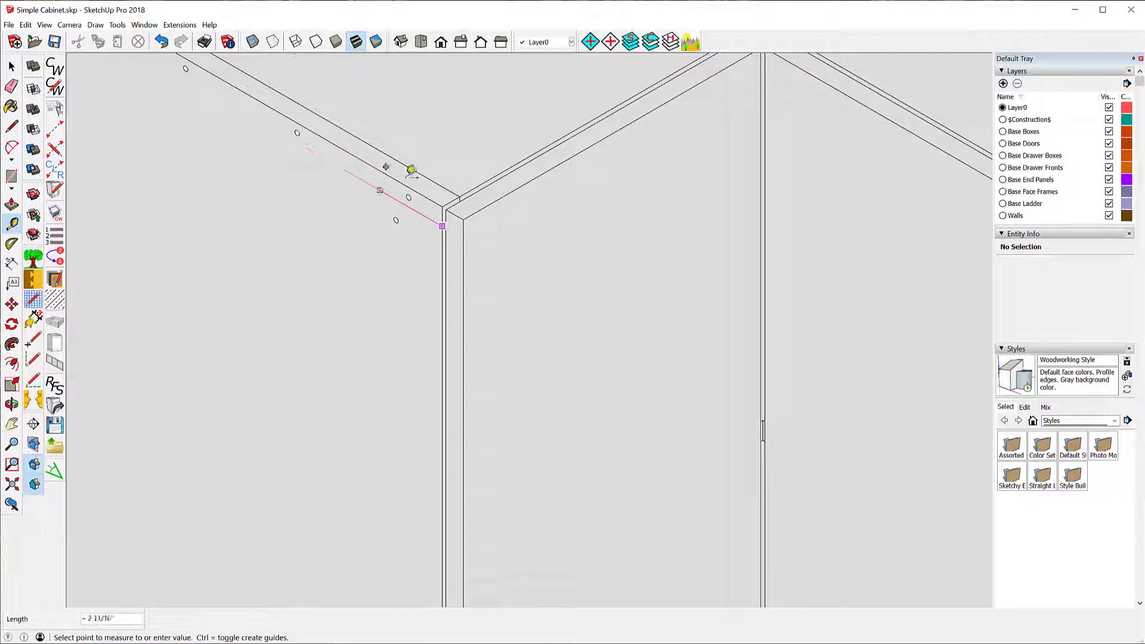
{"action": "left_click", "coordinate": [465, 220]}
{"action": "scroll", "coordinate": [468, 179], "scroll_direction": "down", "scroll_amount": 6}
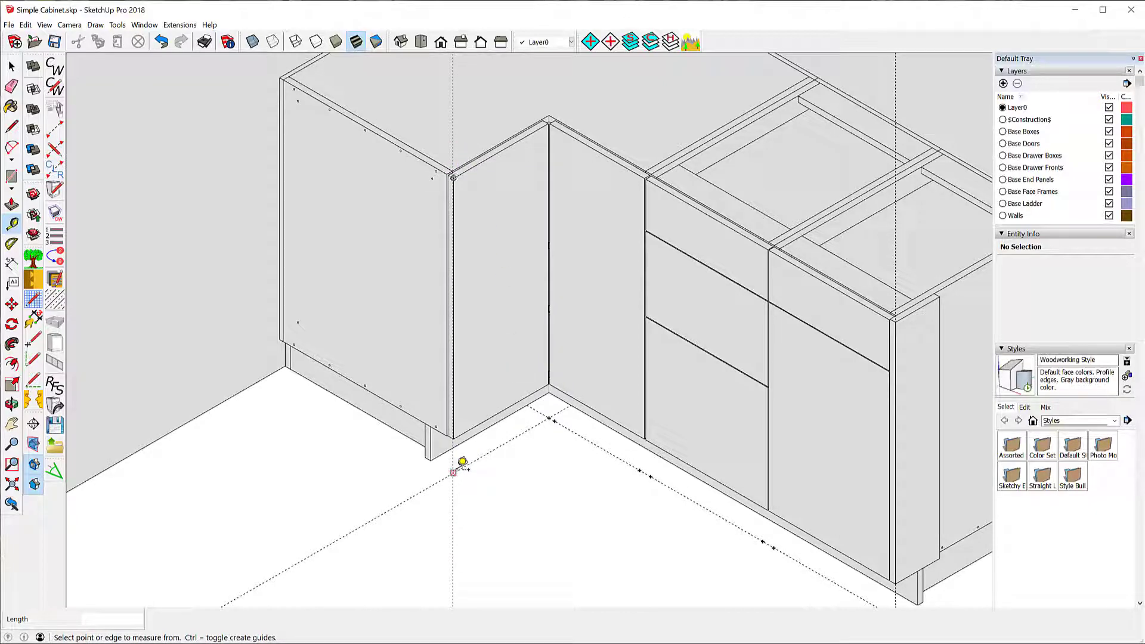
{"action": "scroll", "coordinate": [589, 376], "scroll_direction": "down", "scroll_amount": 2}
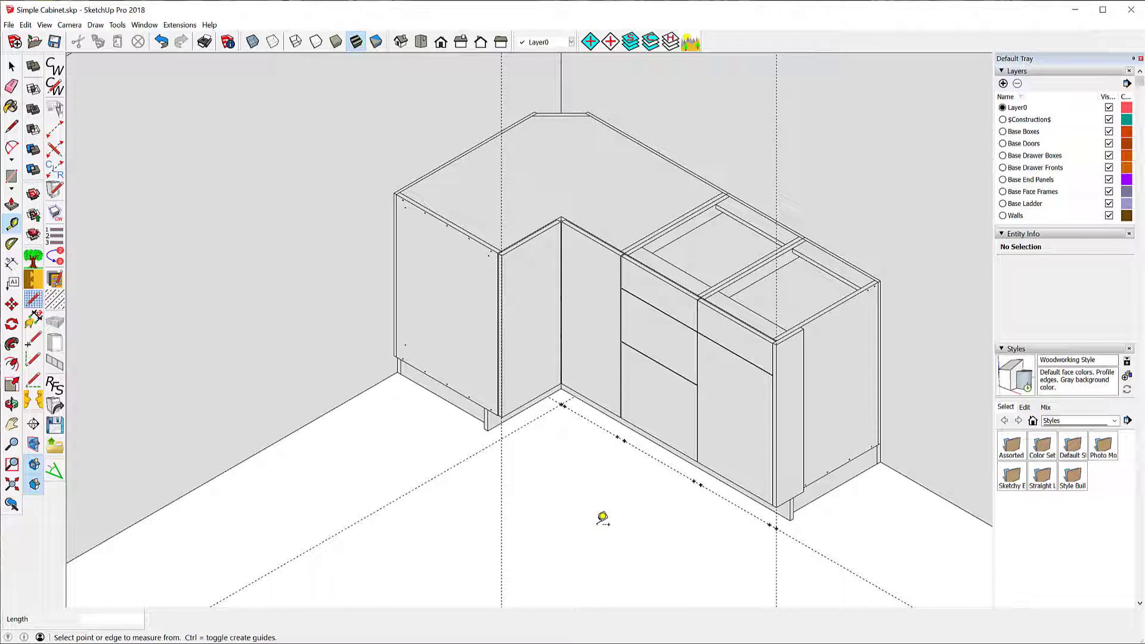
Place a Right Connector end stile where the lazy Susan's vertical guide meets the floor guide, directed along that guide away from the corner.
{"action": "left_click", "coordinate": [54, 128]}
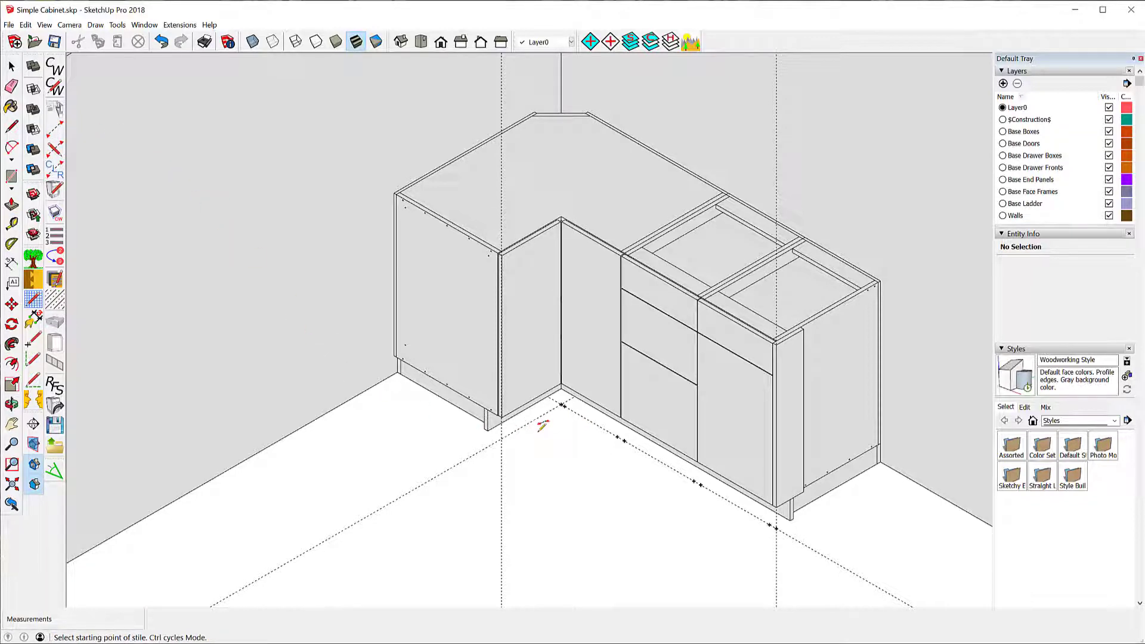
{"action": "scroll", "coordinate": [542, 425], "scroll_direction": "up", "scroll_amount": 2}
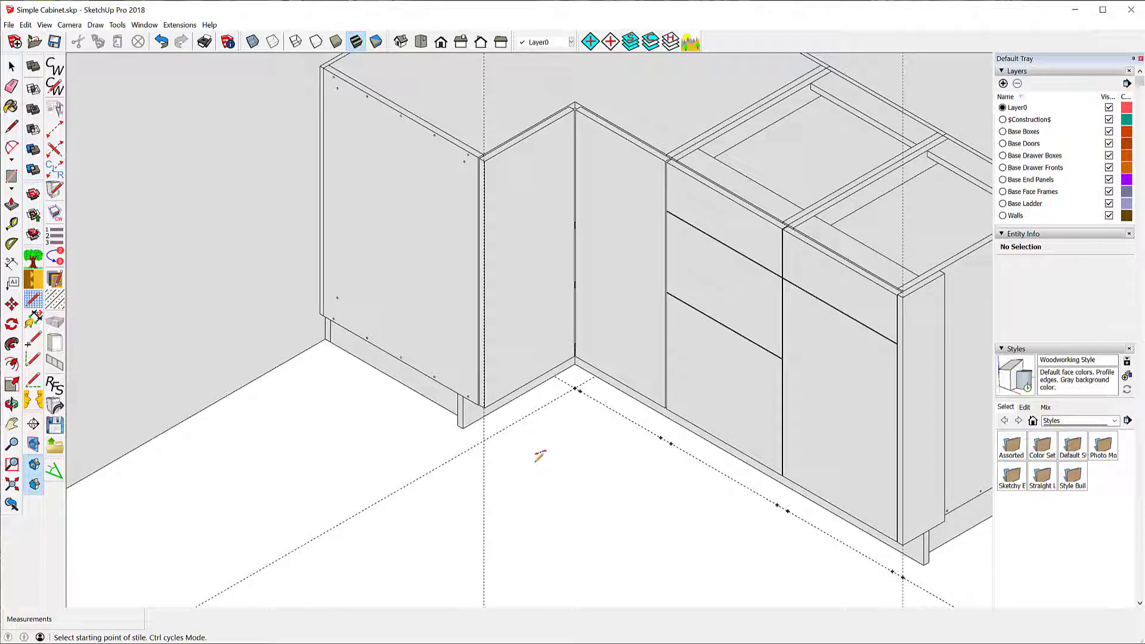
{"action": "left_click", "coordinate": [483, 440]}
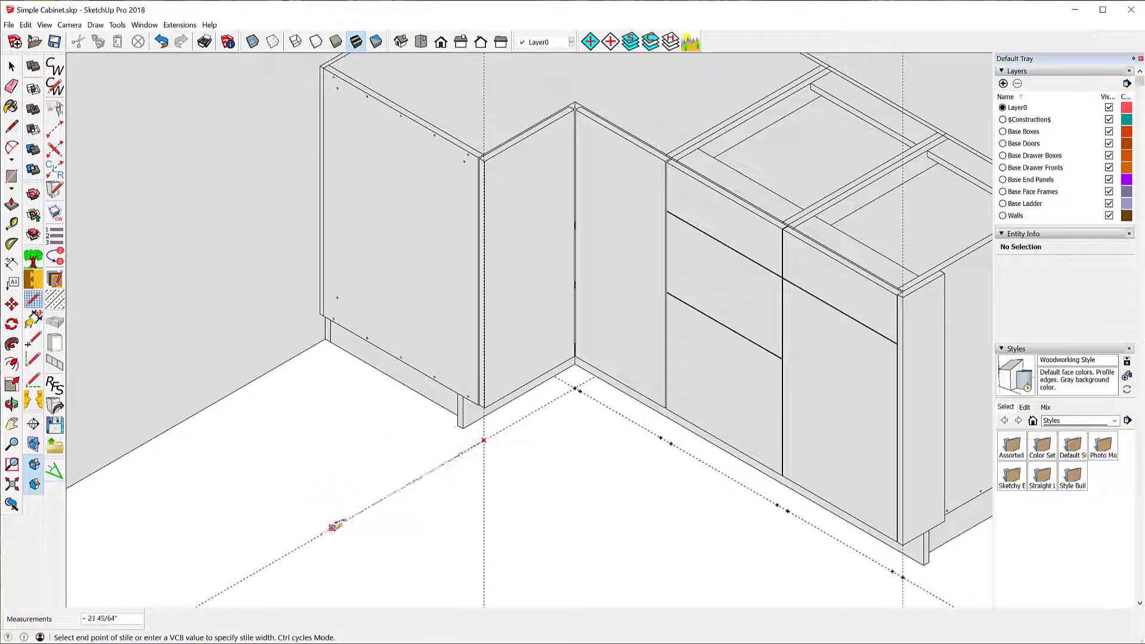
{"action": "left_click", "coordinate": [333, 527]}
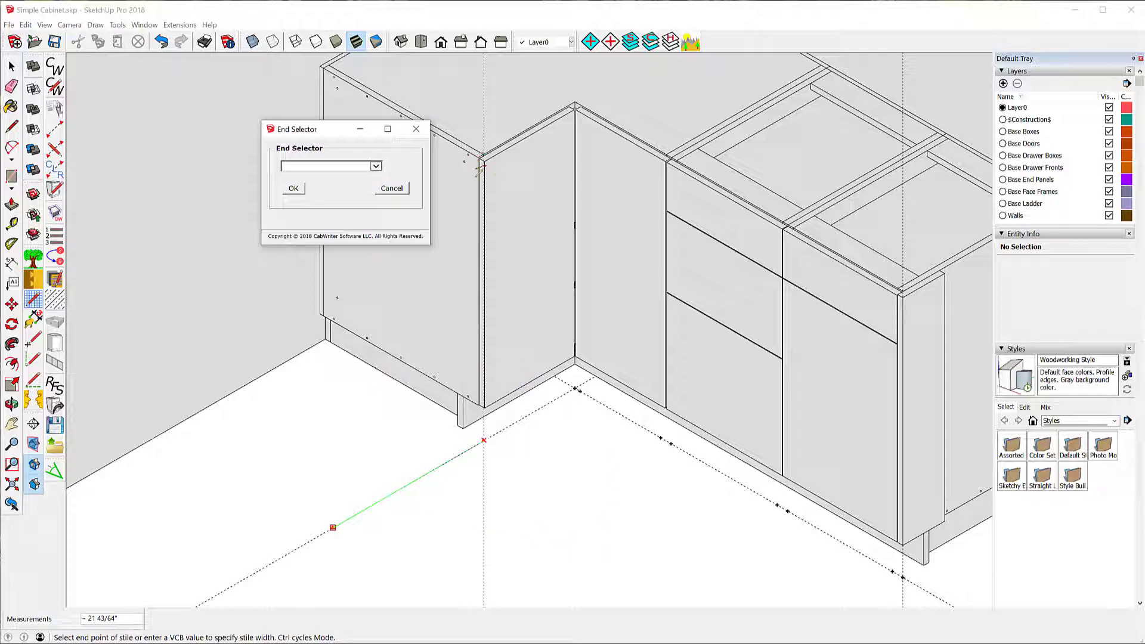
{"action": "left_click", "coordinate": [375, 167]}
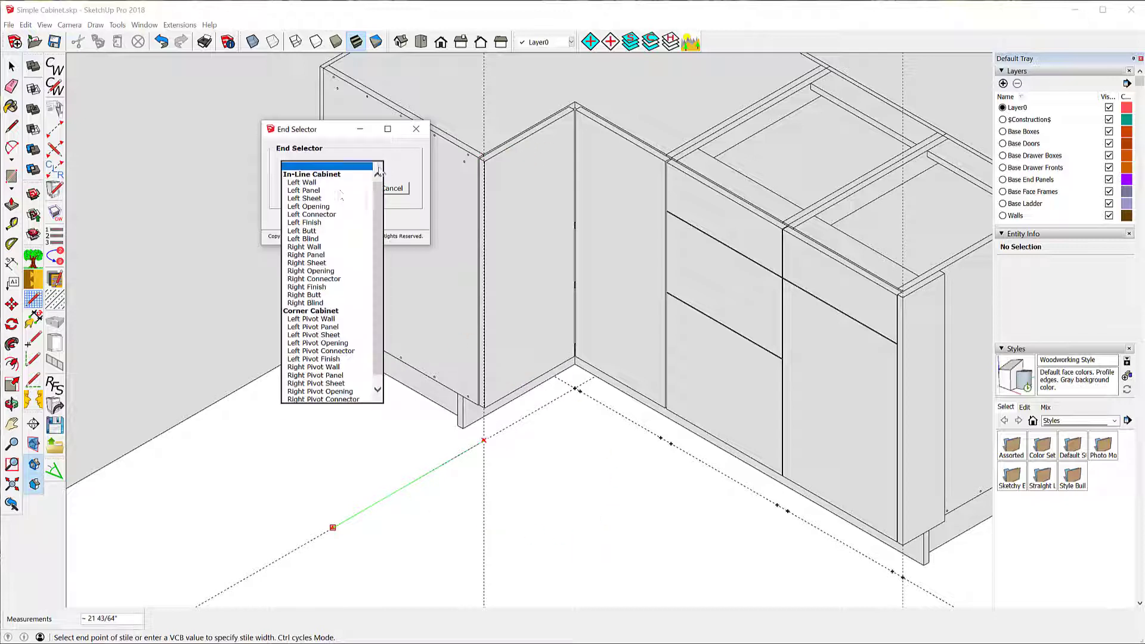
{"action": "left_click", "coordinate": [319, 279]}
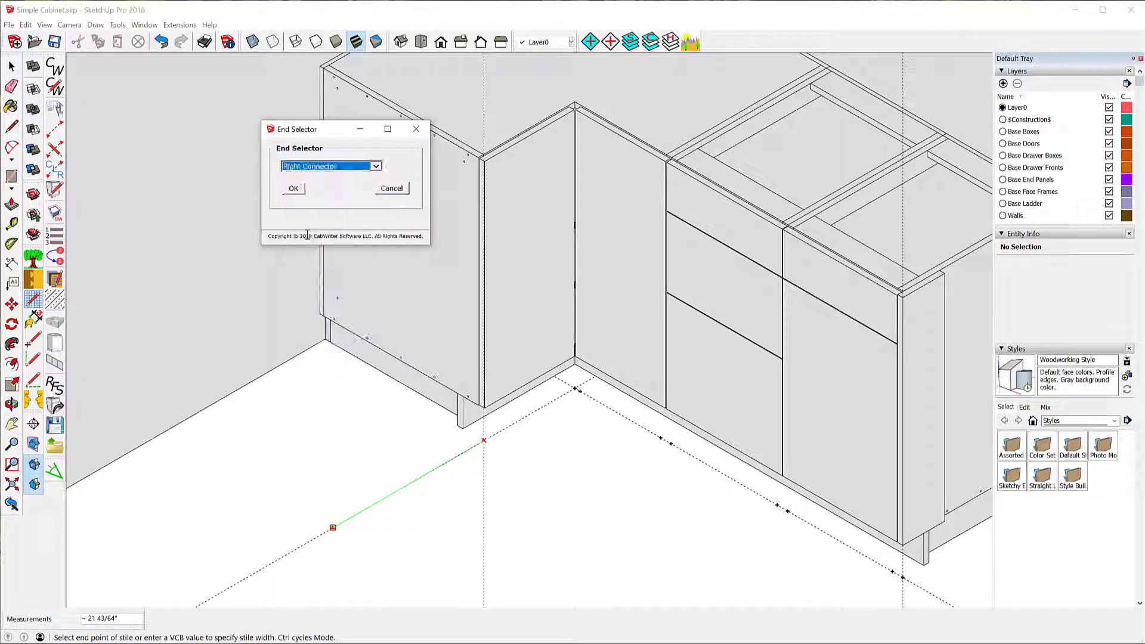
{"action": "left_click", "coordinate": [294, 189]}
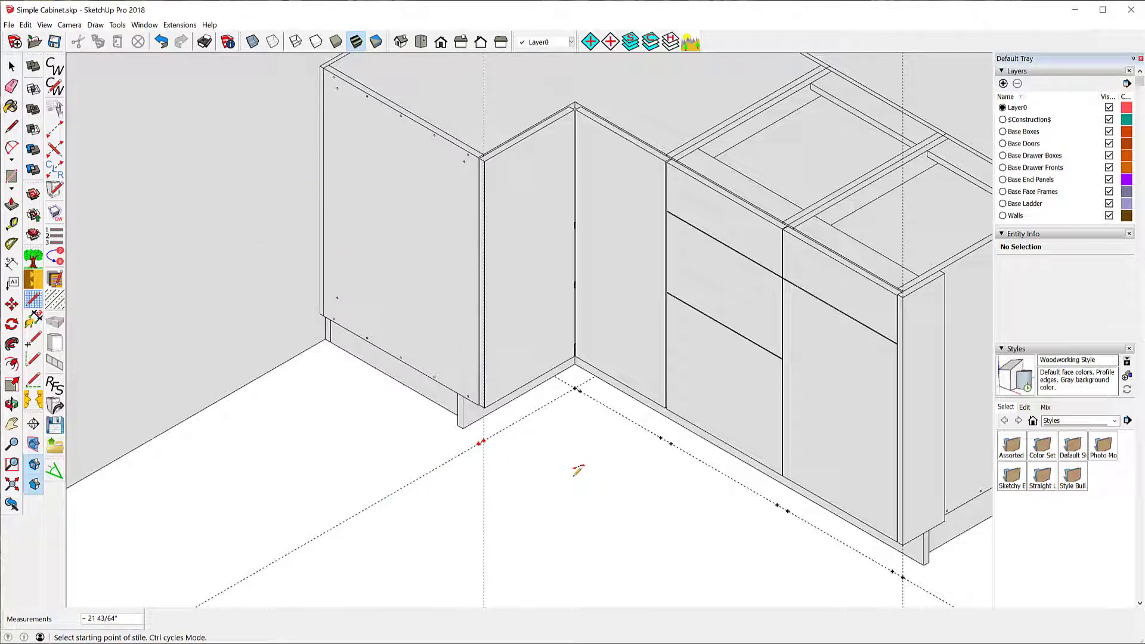
Place a Left Sheet end stile on the same floor guide using distance mode, measured from the vertical guide intersection away from the corner.
{"action": "key", "text": "ctrl"}
{"action": "key", "text": "ctrl"}
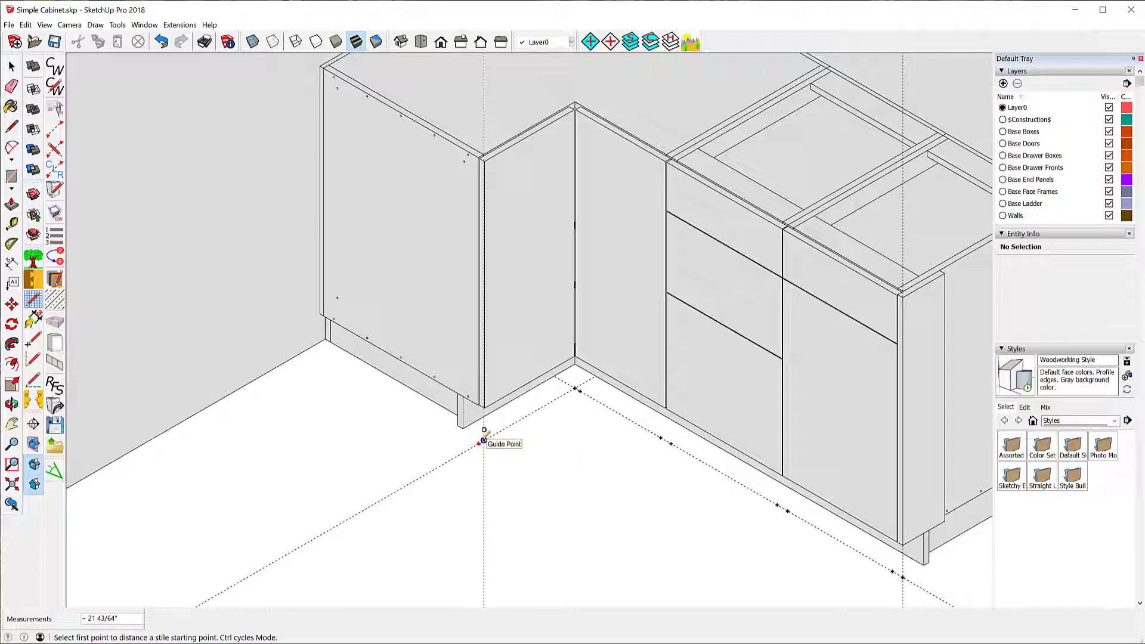
{"action": "left_click", "coordinate": [484, 440]}
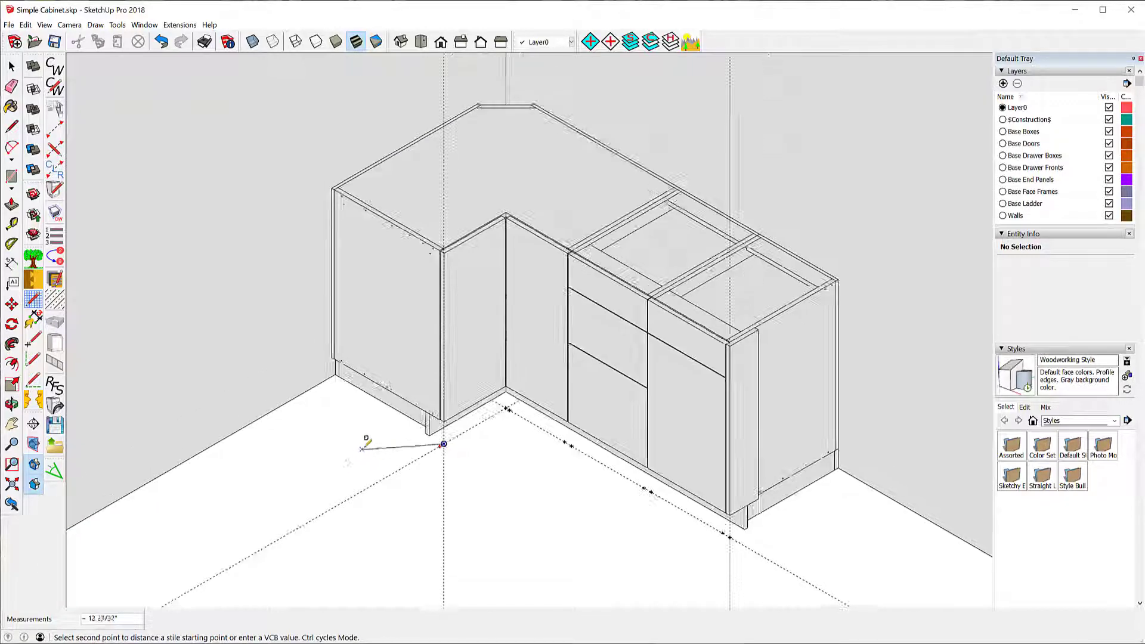
{"action": "scroll", "coordinate": [362, 452], "scroll_direction": "down", "scroll_amount": 2}
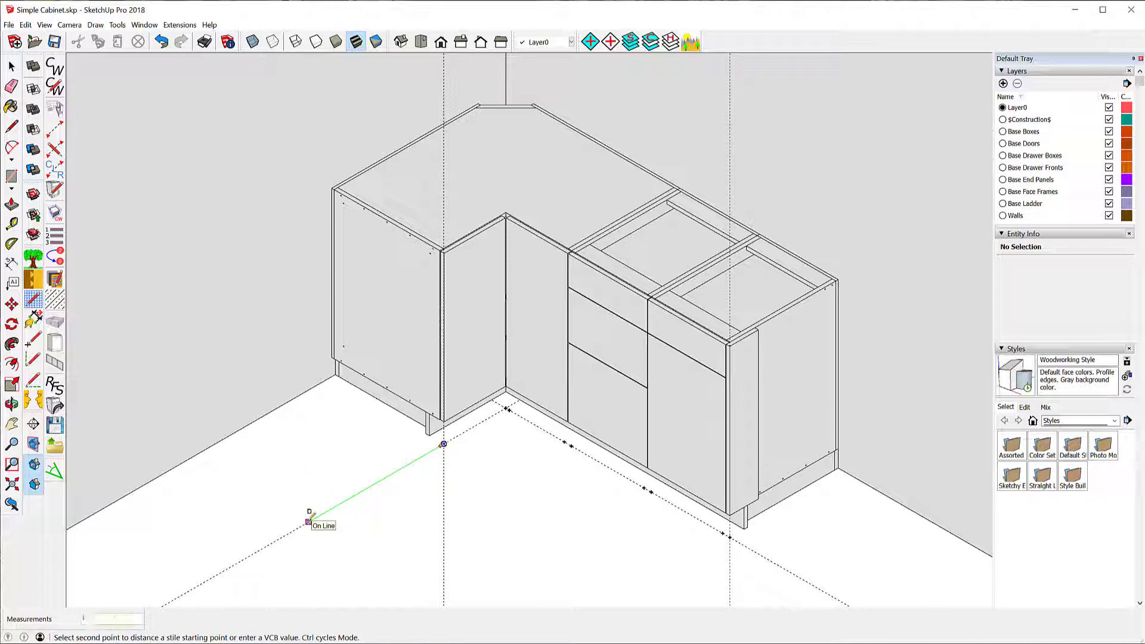
{"action": "left_click", "coordinate": [309, 521]}
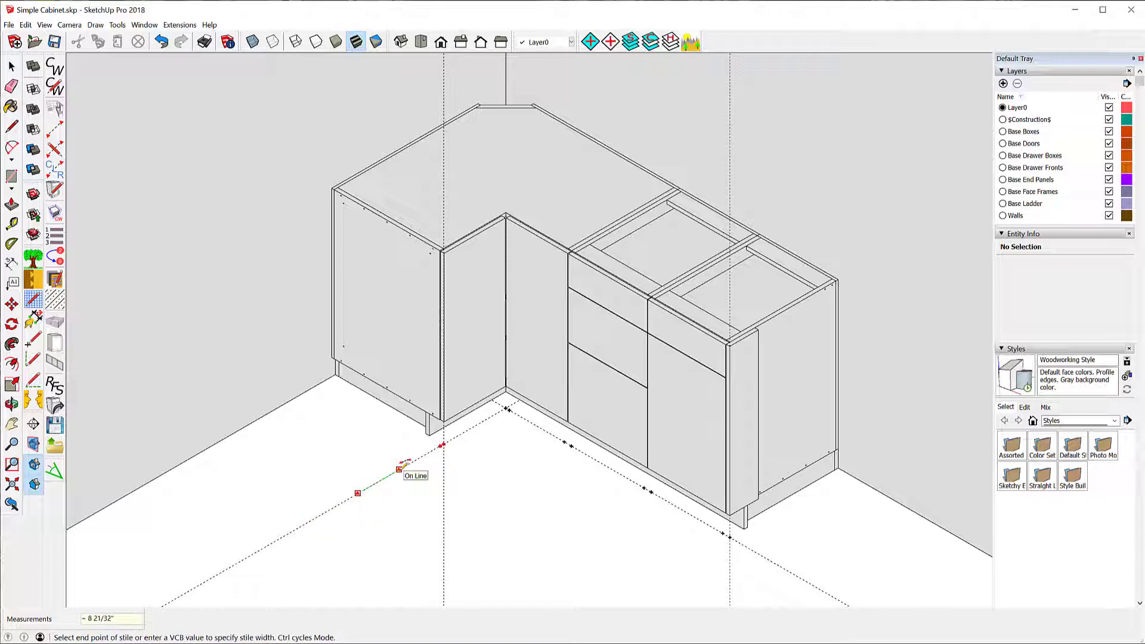
{"action": "left_click", "coordinate": [400, 468]}
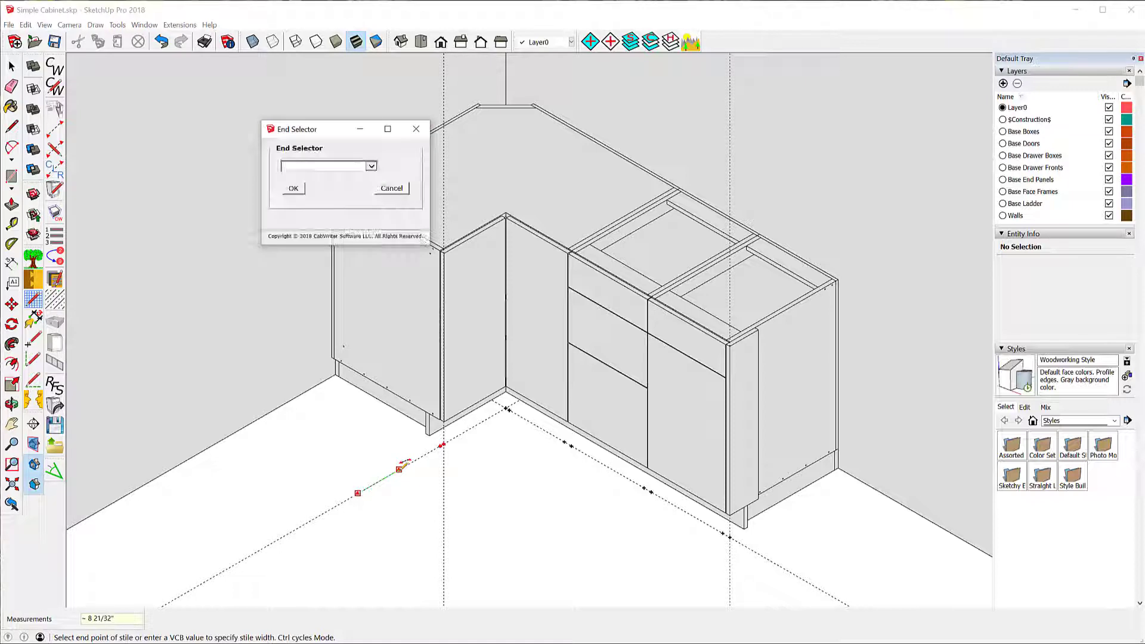
{"action": "left_click", "coordinate": [370, 167]}
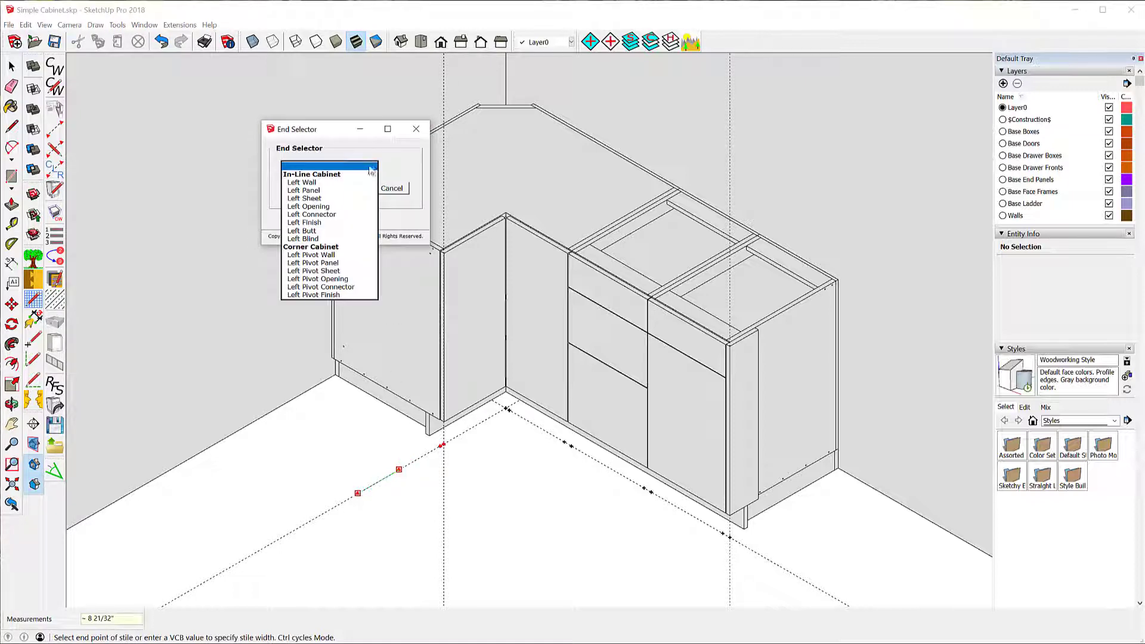
{"action": "left_click", "coordinate": [324, 199]}
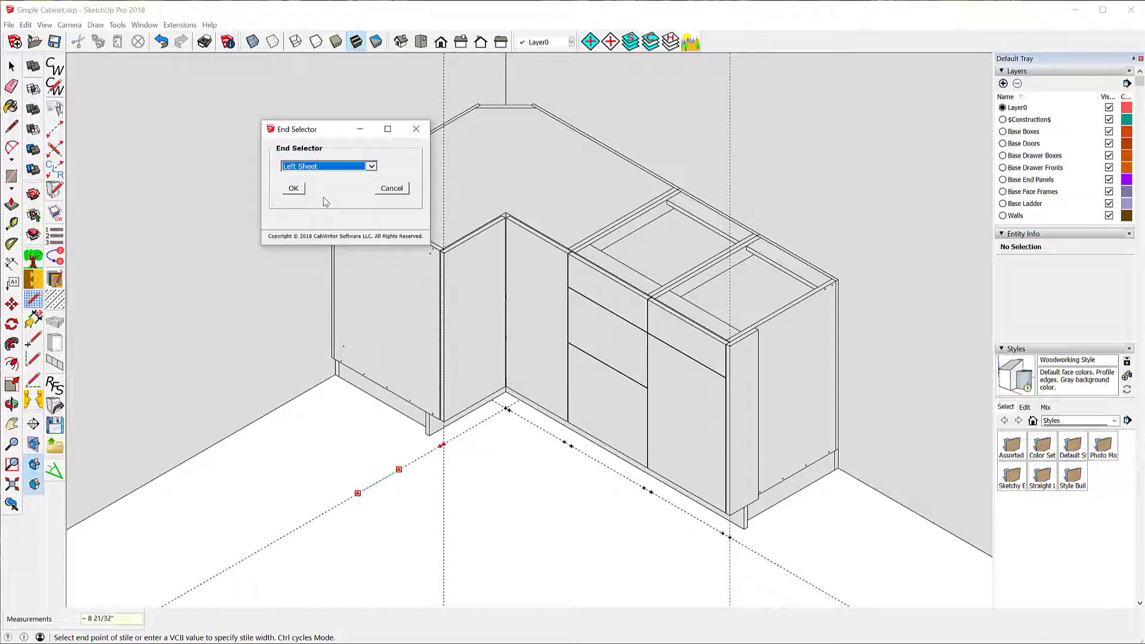
{"action": "left_click", "coordinate": [294, 188]}
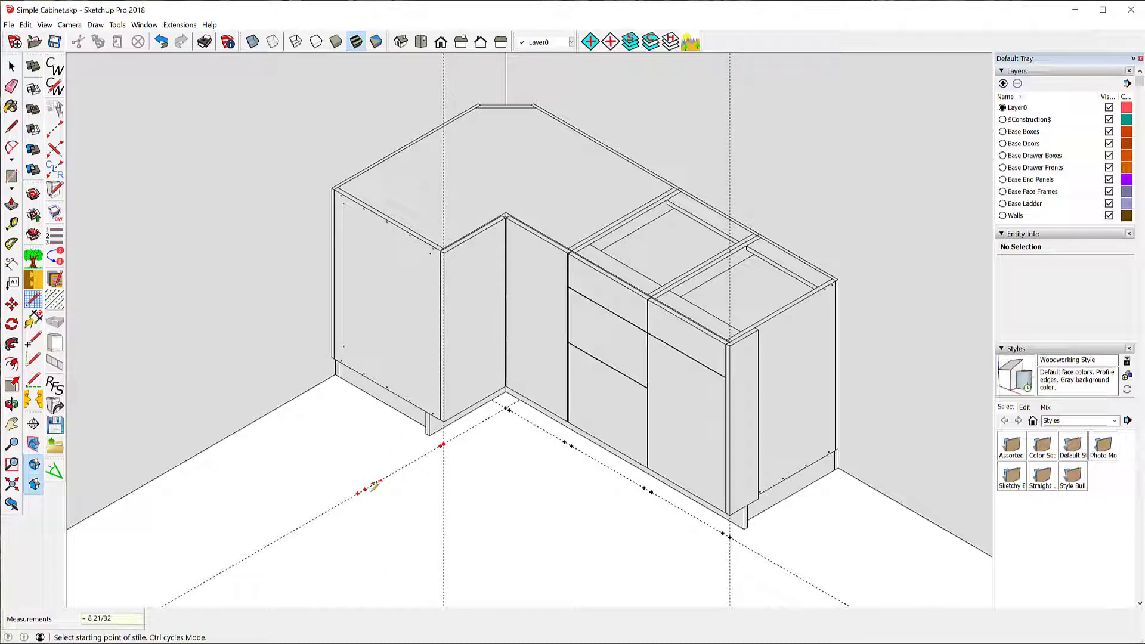
Generate a Drawer Bank Combo Base between the two new end stiles beside the lazy Susan, keeping the default drawer count and materials.
{"action": "left_click", "coordinate": [375, 486]}
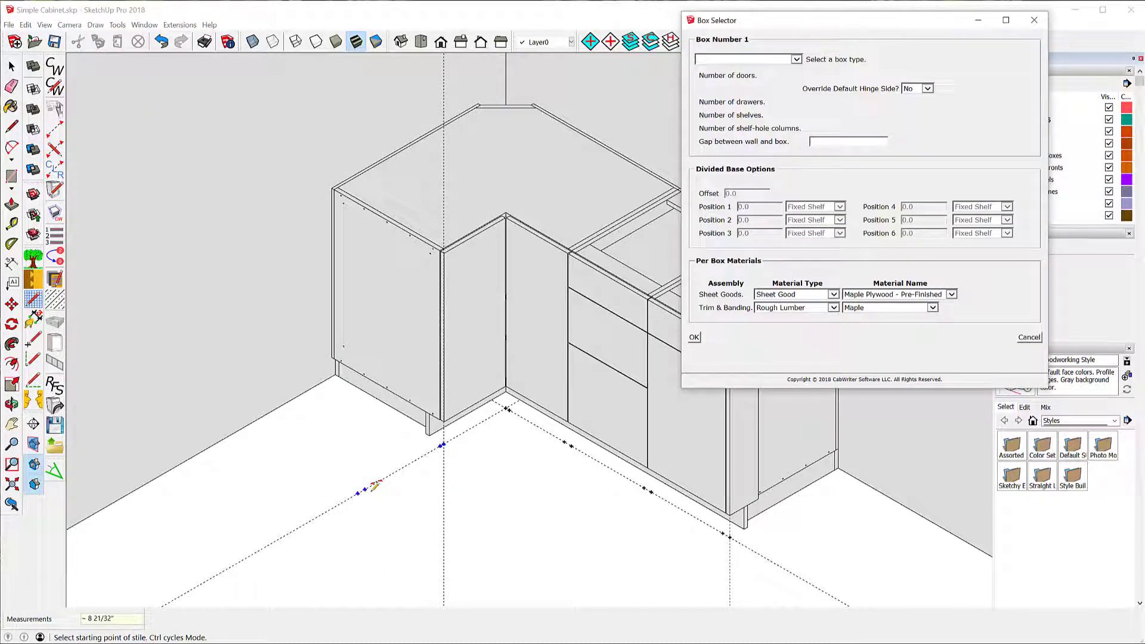
{"action": "left_click", "coordinate": [797, 60]}
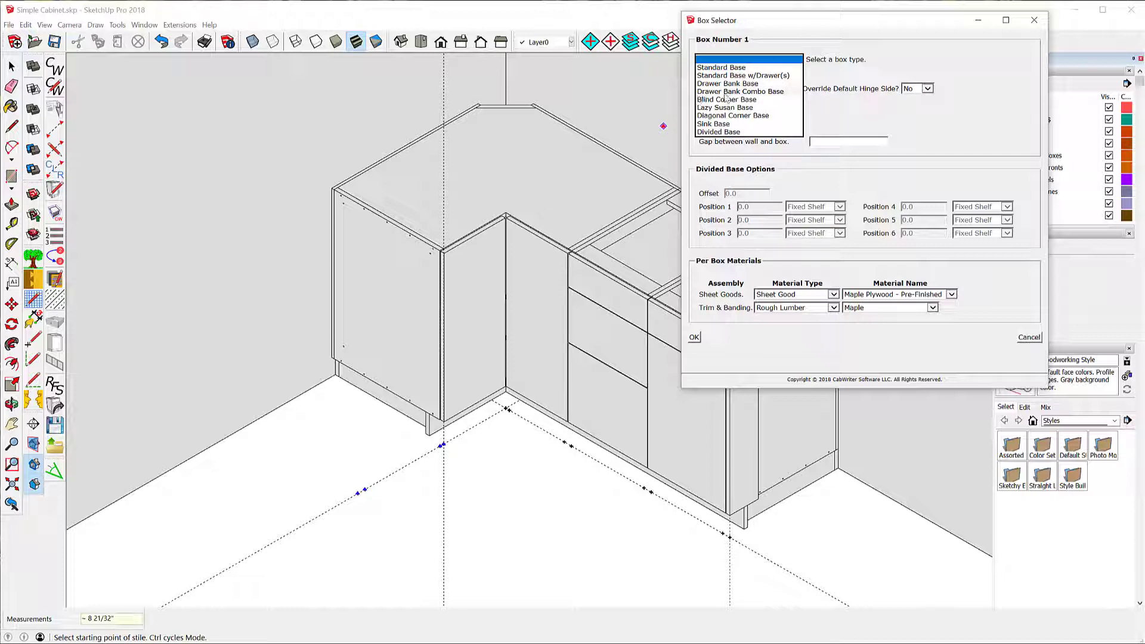
{"action": "left_click", "coordinate": [767, 92]}
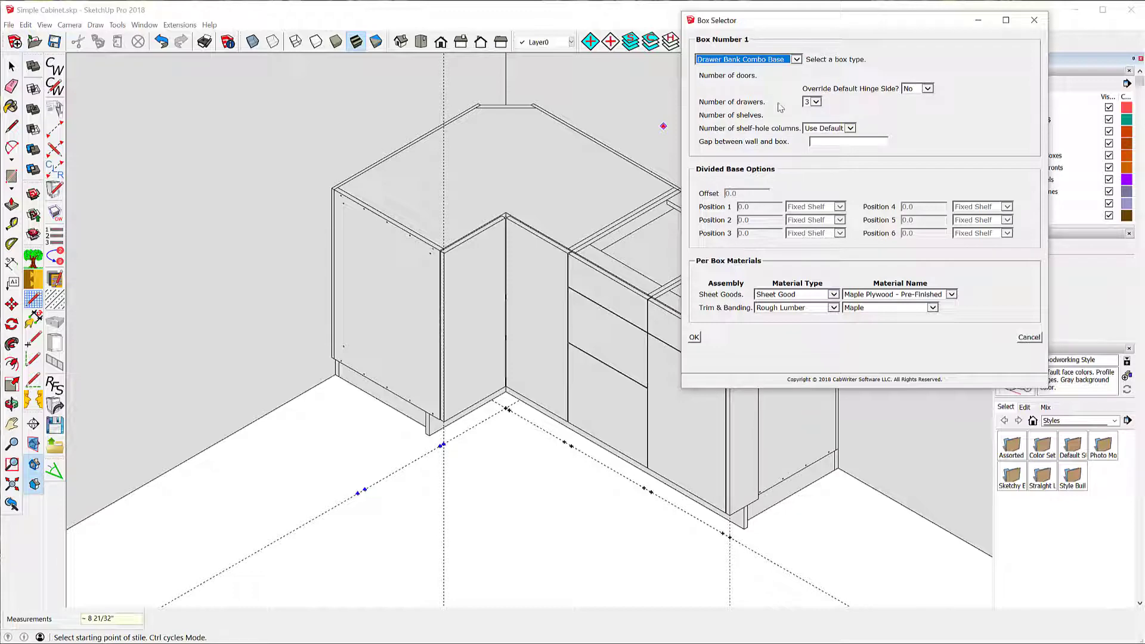
{"action": "left_click", "coordinate": [694, 338]}
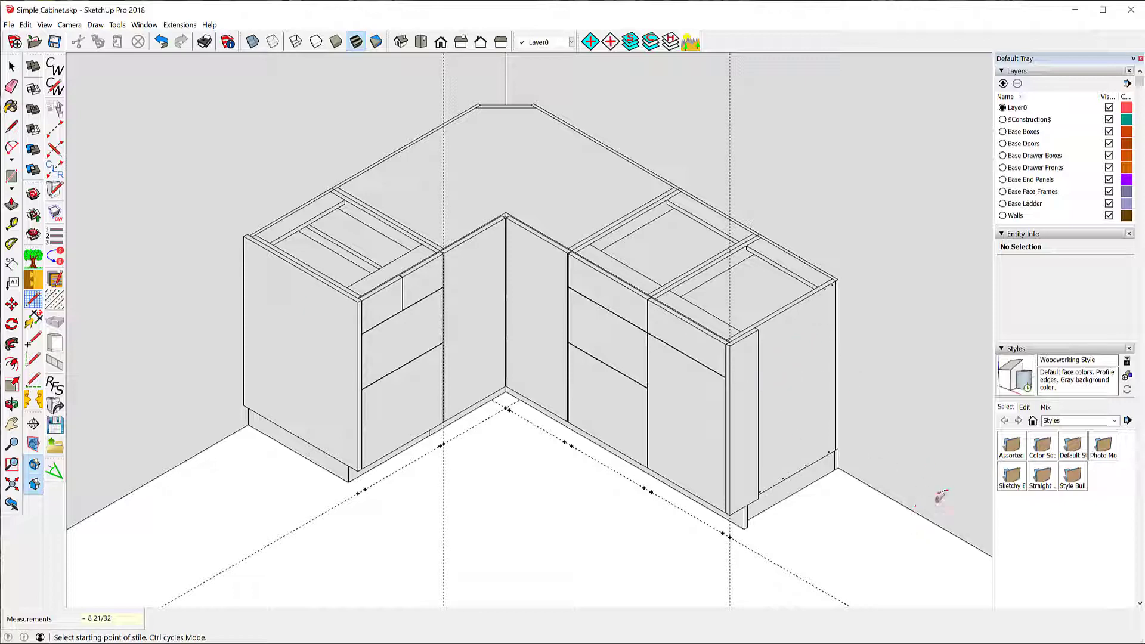
{"action": "scroll", "coordinate": [401, 224], "scroll_direction": "up", "scroll_amount": 3}
{"action": "scroll", "coordinate": [466, 268], "scroll_direction": "up", "scroll_amount": 4}
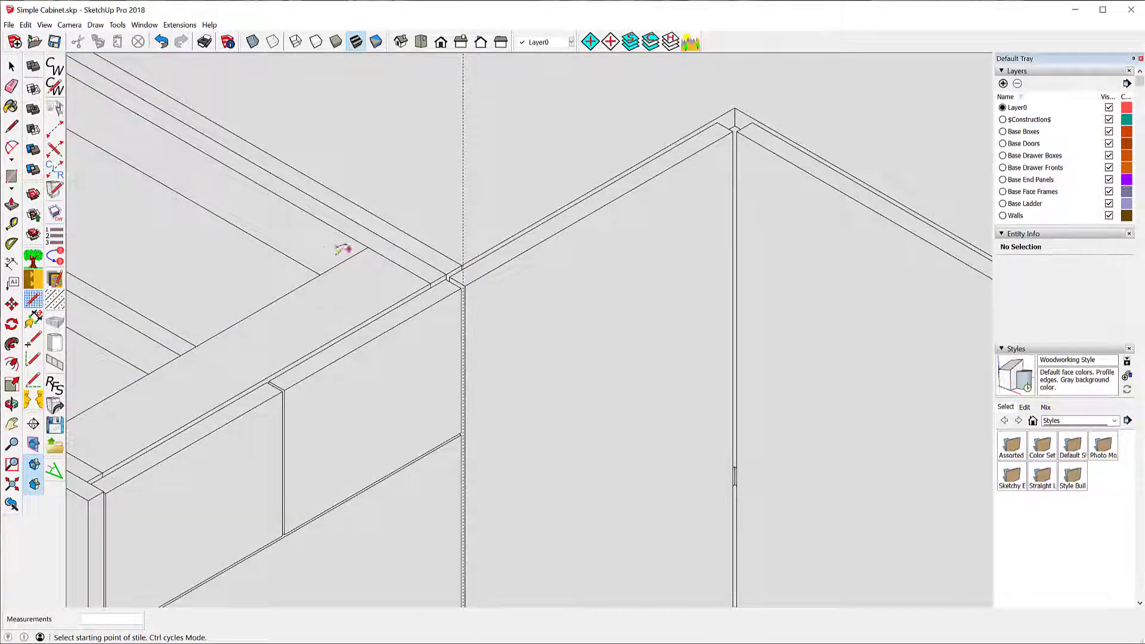
{"action": "scroll", "coordinate": [327, 258], "scroll_direction": "down", "scroll_amount": 6}
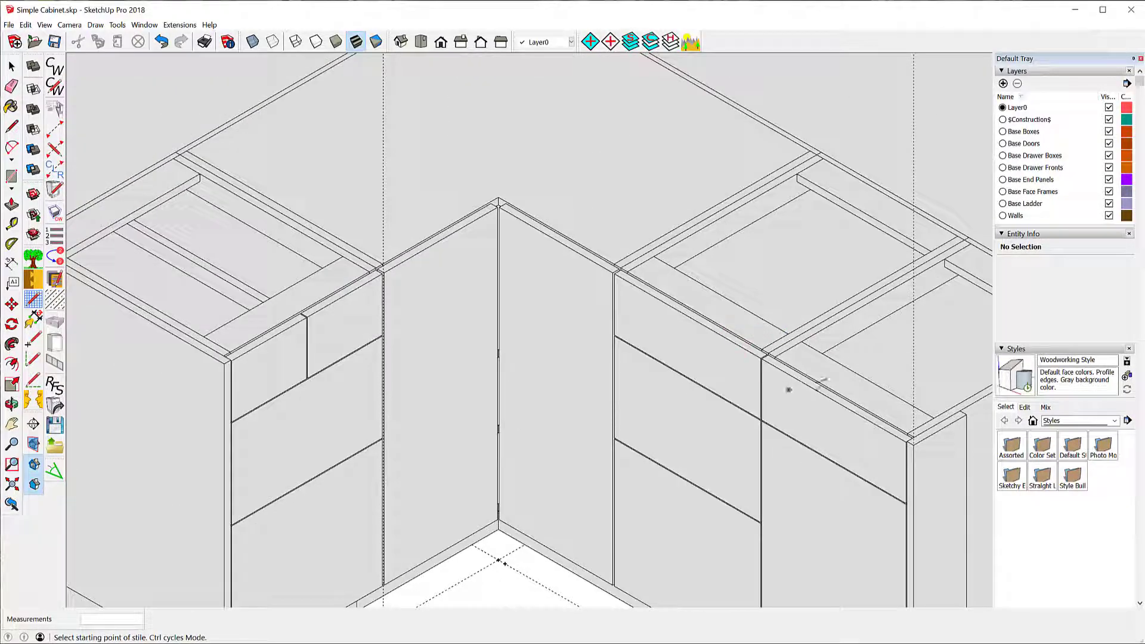
{"action": "scroll", "coordinate": [542, 225], "scroll_direction": "down", "scroll_amount": 3}
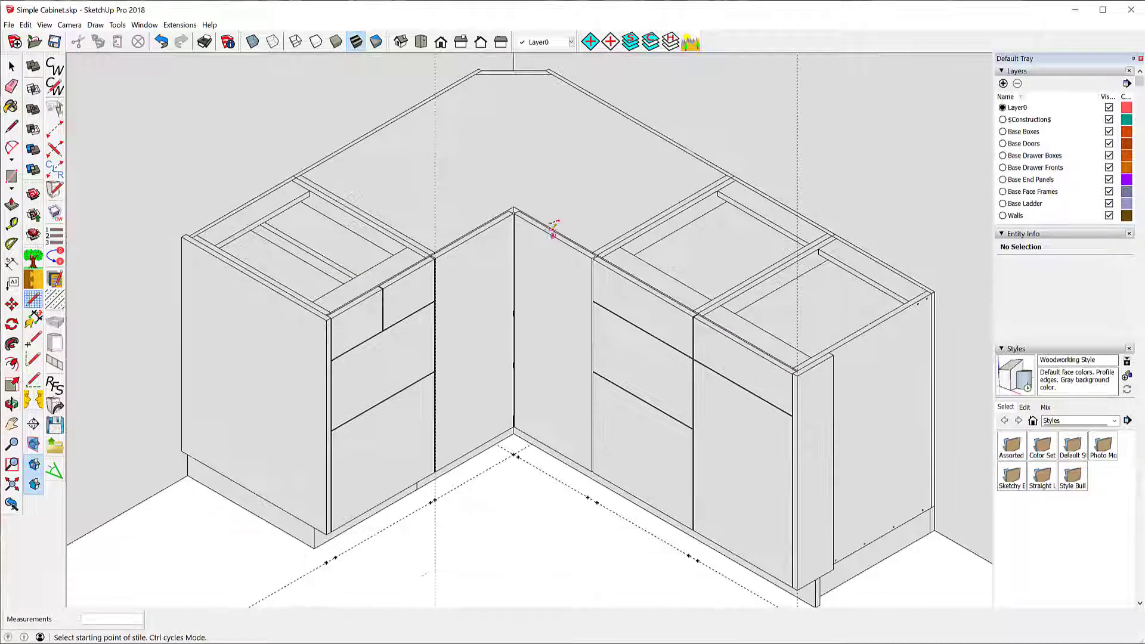